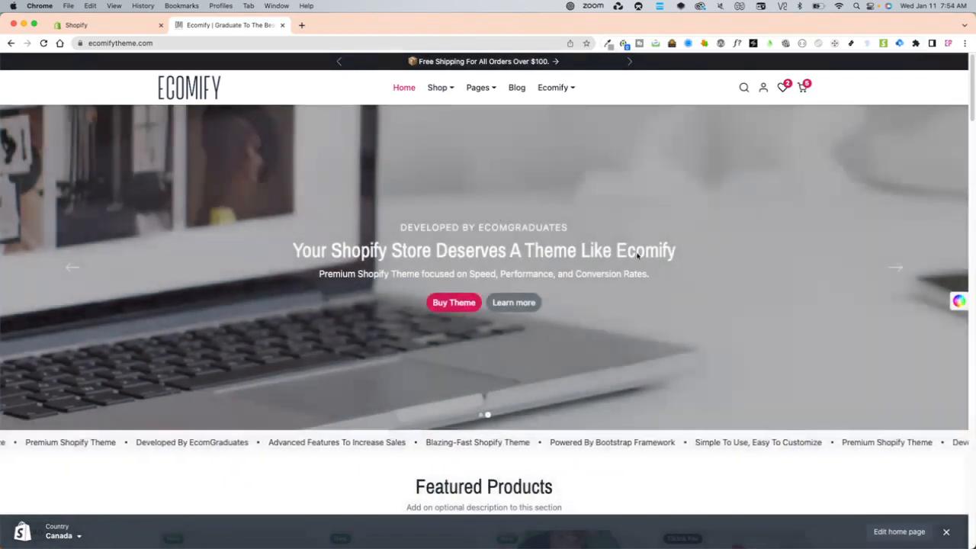
Switch to the Shopify admin and open the online store's Navigation page
left_click(107, 25)
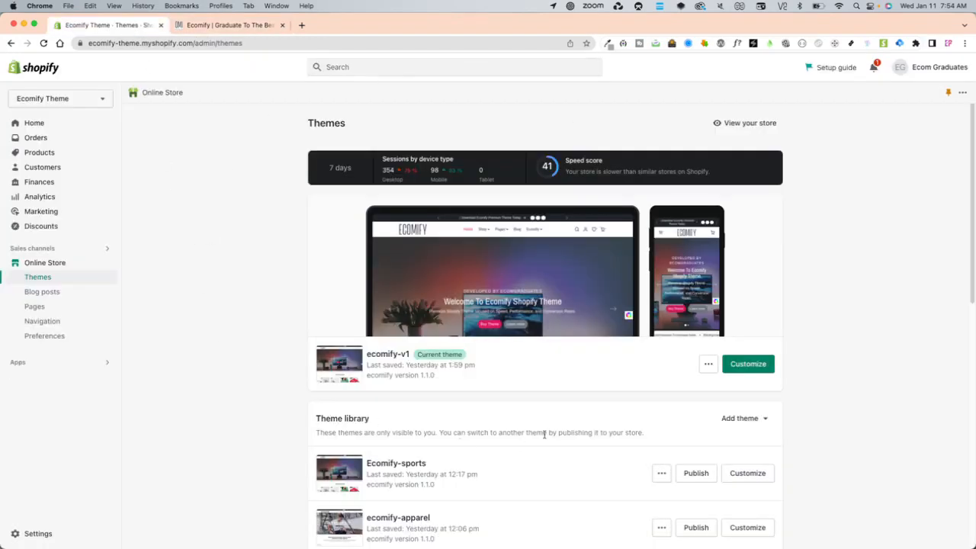
left_click(64, 322)
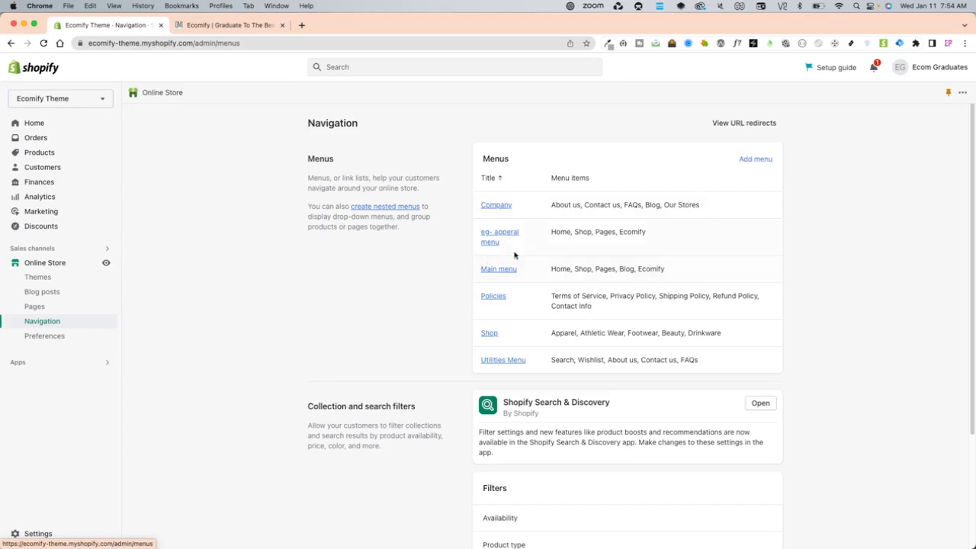
left_click(756, 160)
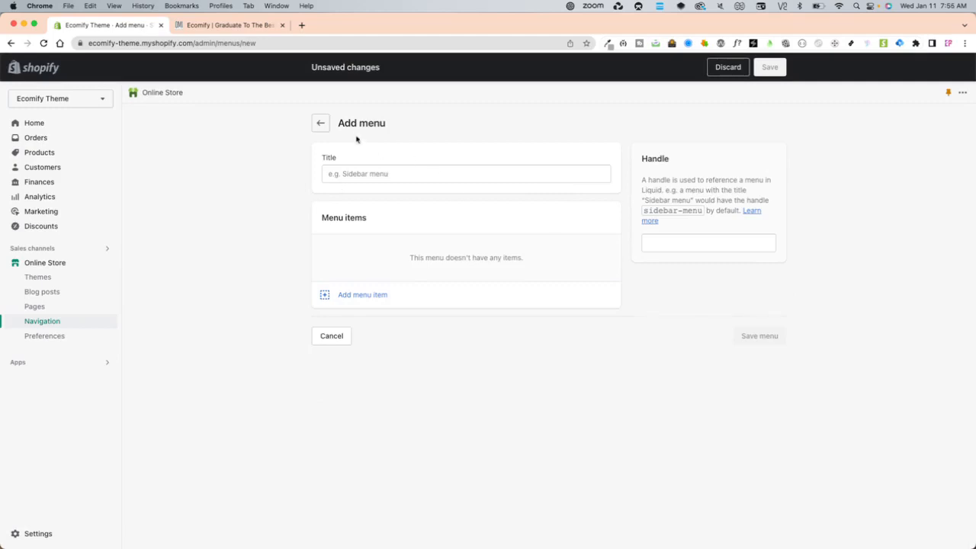
left_click(349, 174)
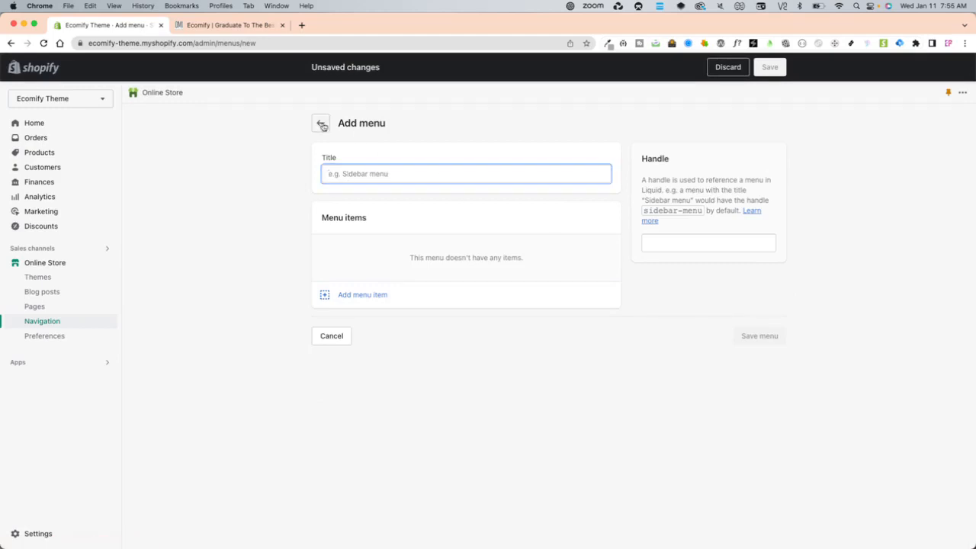
left_click(322, 124)
Open the Main menu and examine the items nested under Shop, including the Apparel and Athletic Wear groups
left_click(497, 270)
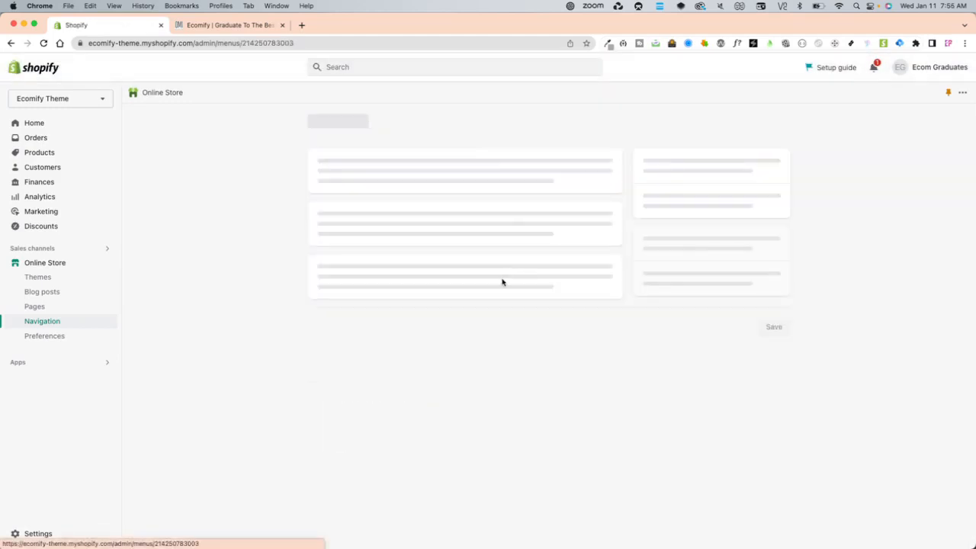
scroll(288, 323, "down", 1)
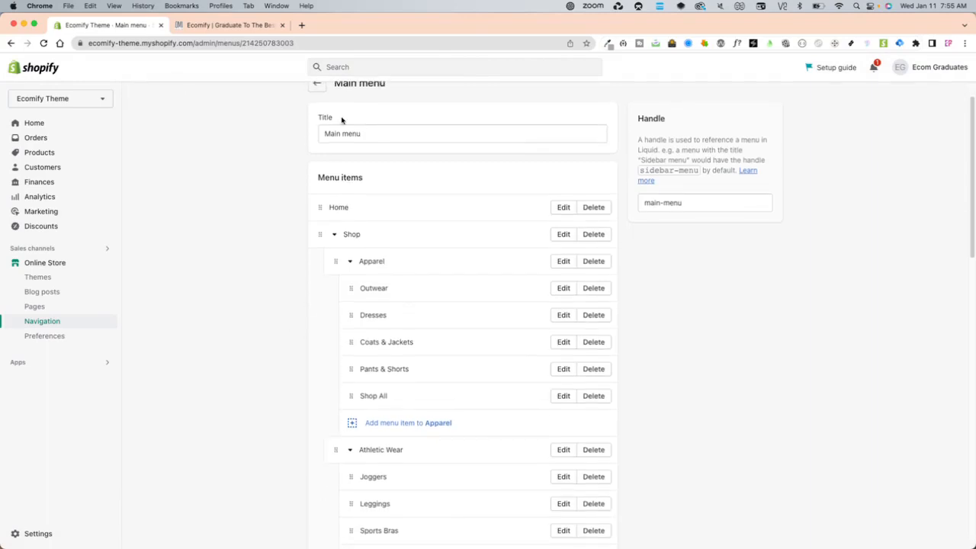
scroll(374, 229, "down", 1)
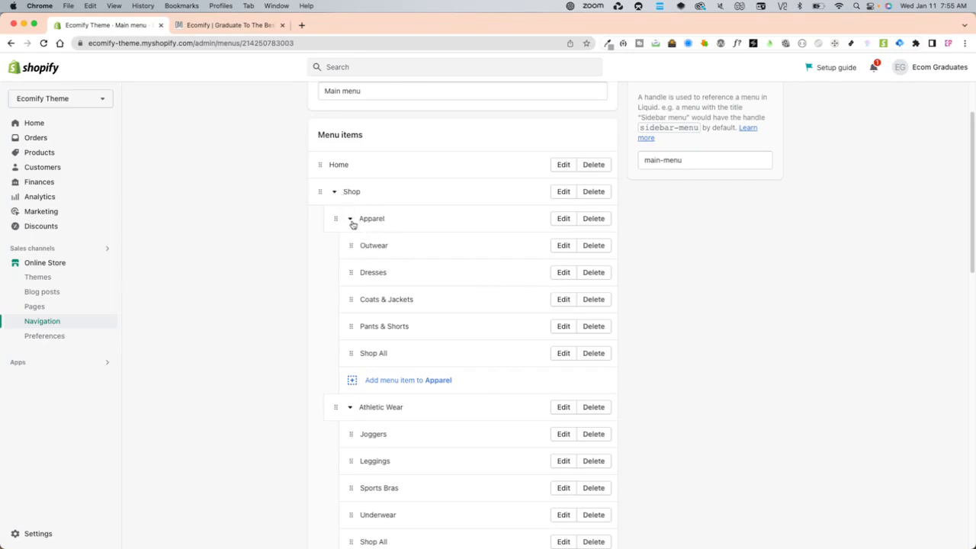
left_click(334, 193)
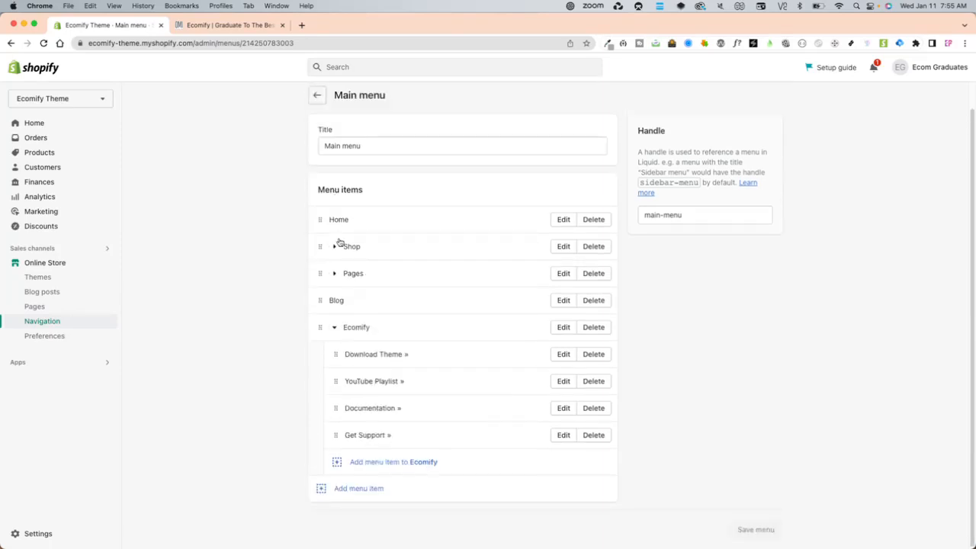
left_click(335, 247)
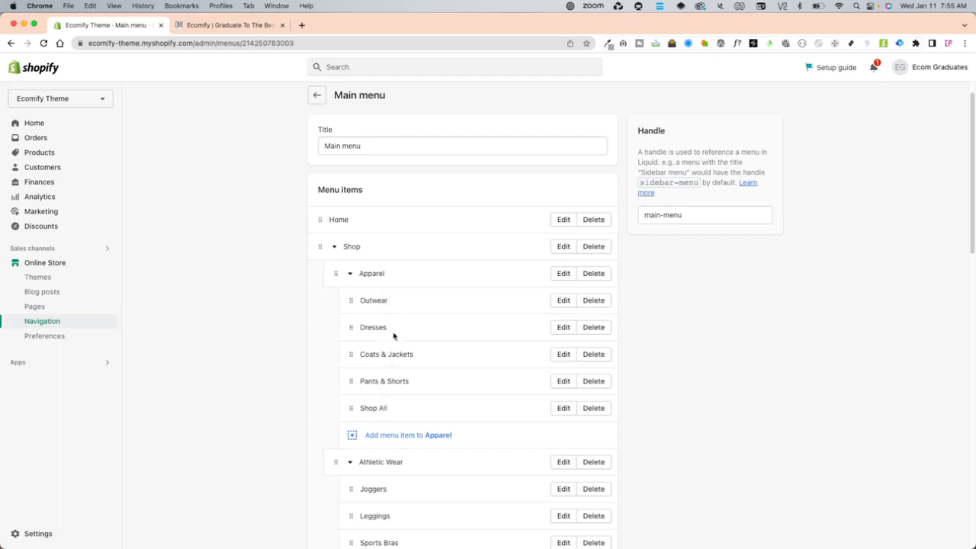
scroll(412, 351, "down", 3)
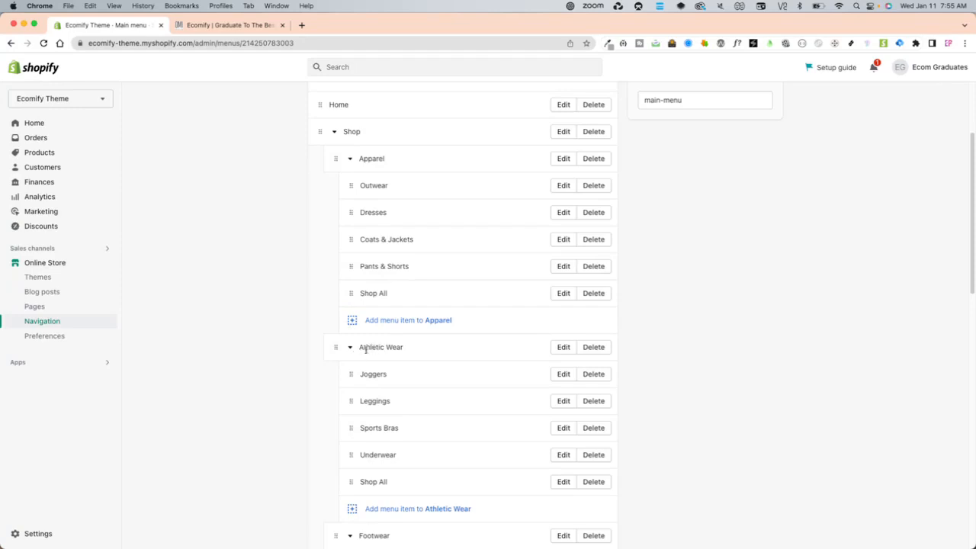
Collapse the Apparel, Athletic Wear, Footwear and Beauty submenus under Shop, checking the Apparel items once more
left_click(351, 159)
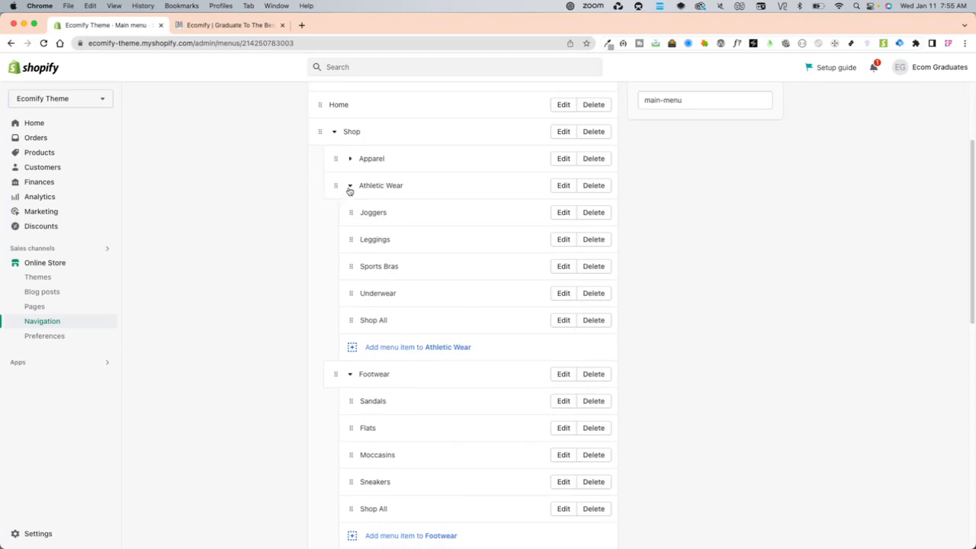
left_click(349, 187)
left_click(349, 212)
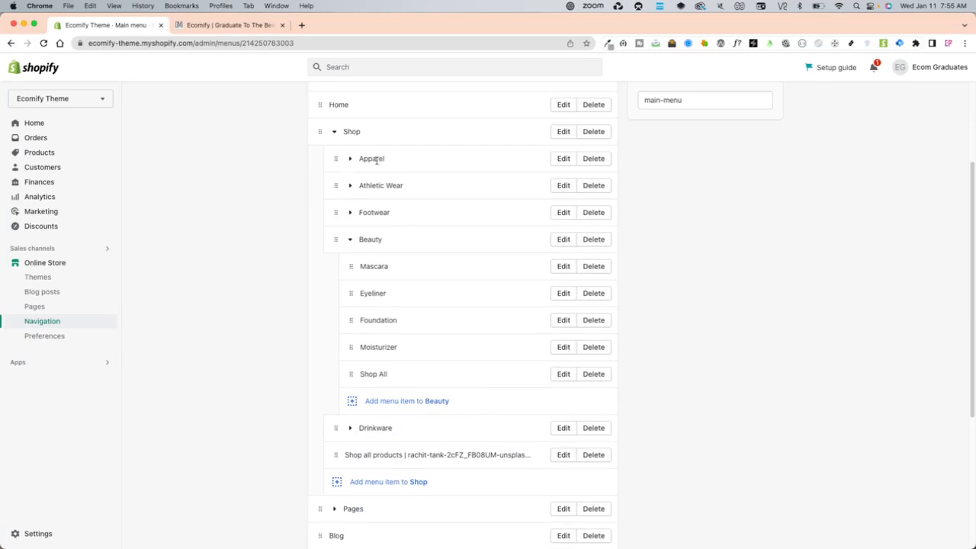
left_click(352, 242)
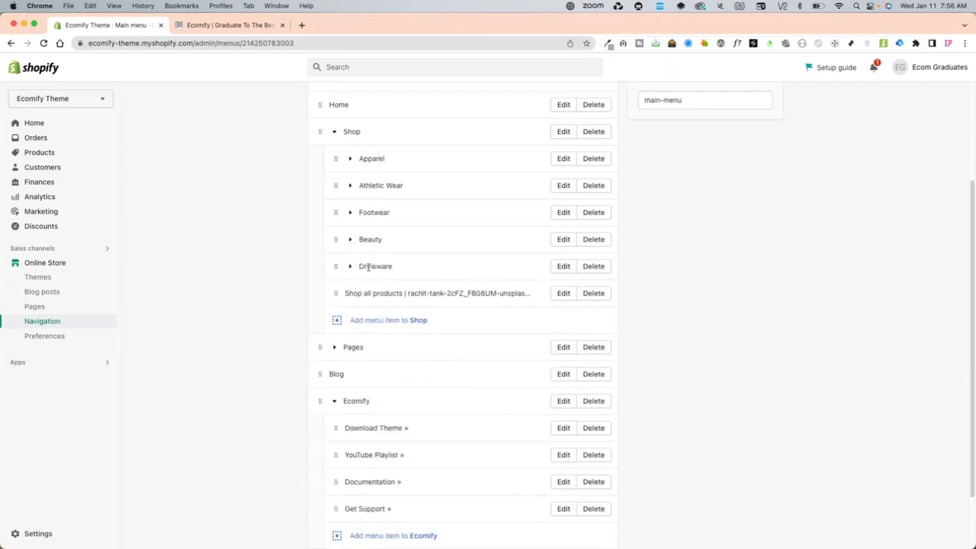
left_click(350, 159)
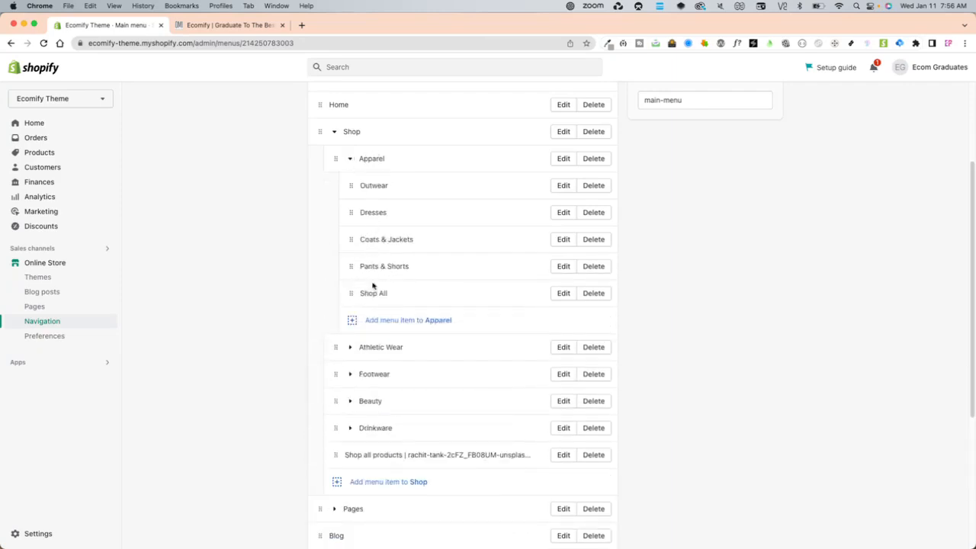
left_click(353, 162)
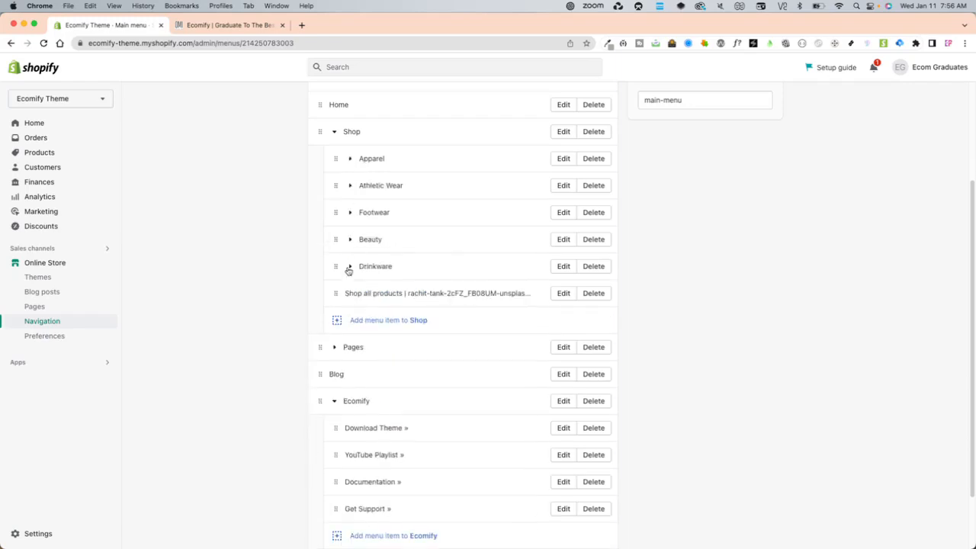
Switch to the Ecomify storefront and examine its Shop mega menu
left_click(262, 27)
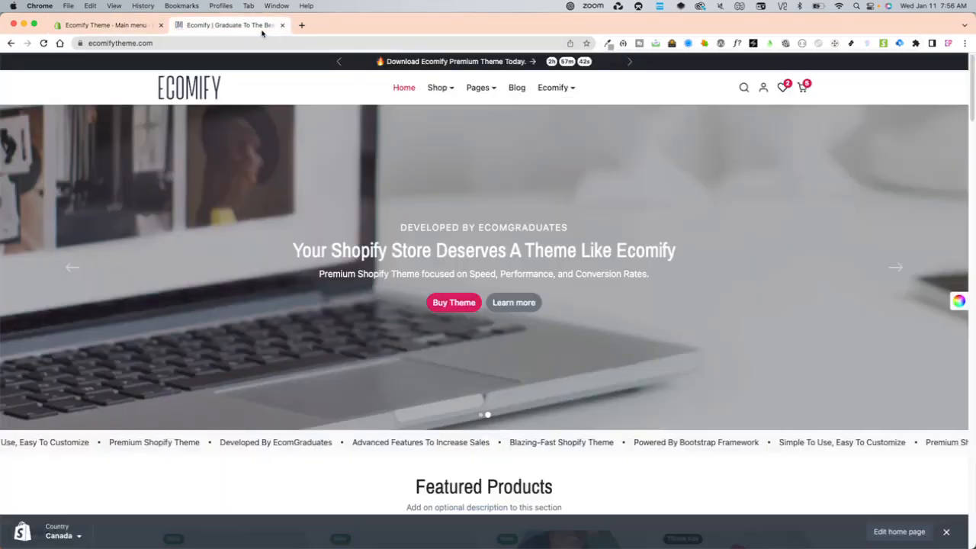
mouse_move(437, 90)
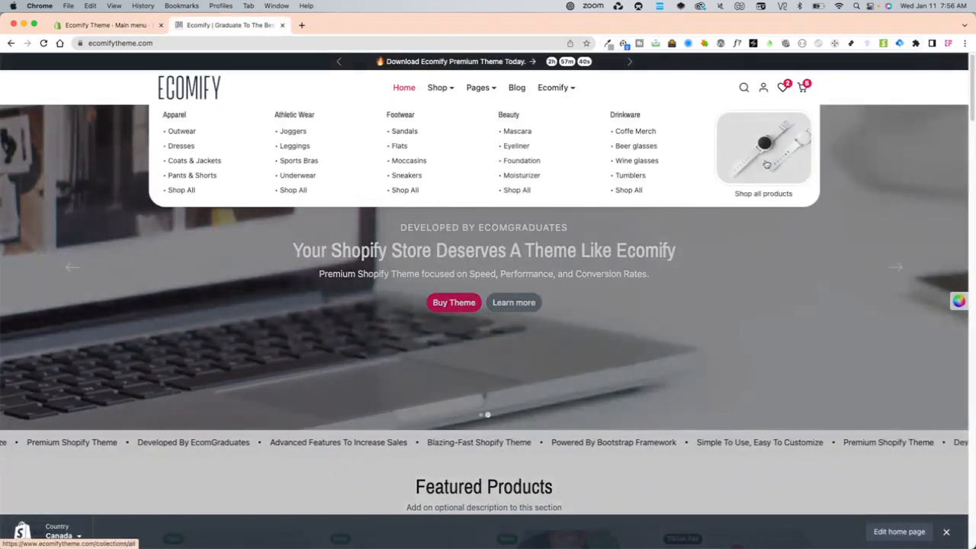
Back in the Shopify admin, open the "Shop all products" menu item for editing and examine the label and image file name in its name
left_click(105, 25)
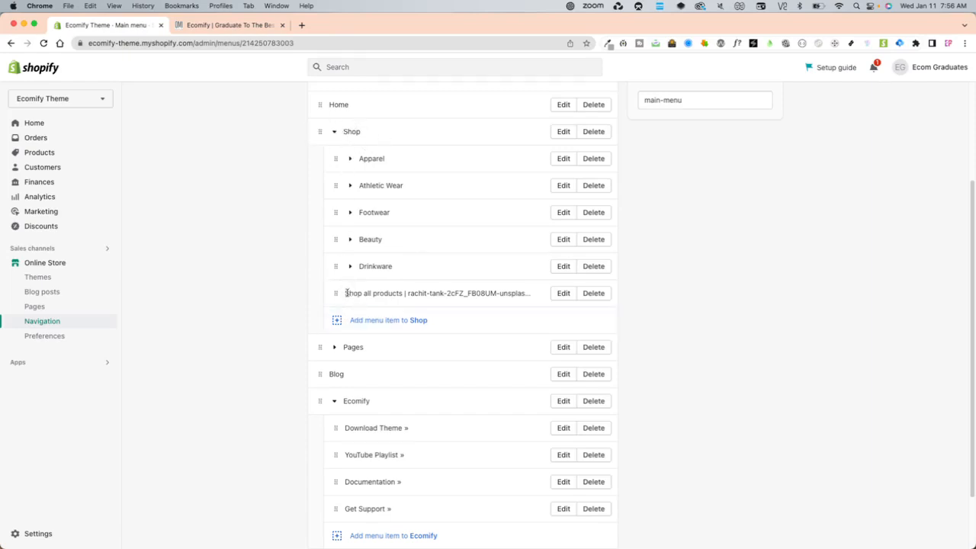
left_click(563, 293)
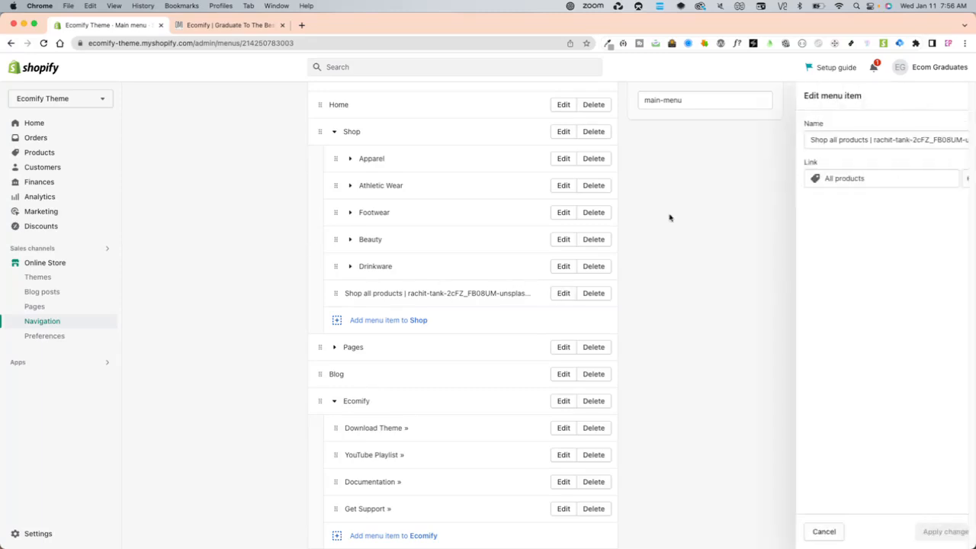
left_click_drag(818, 138, 765, 142)
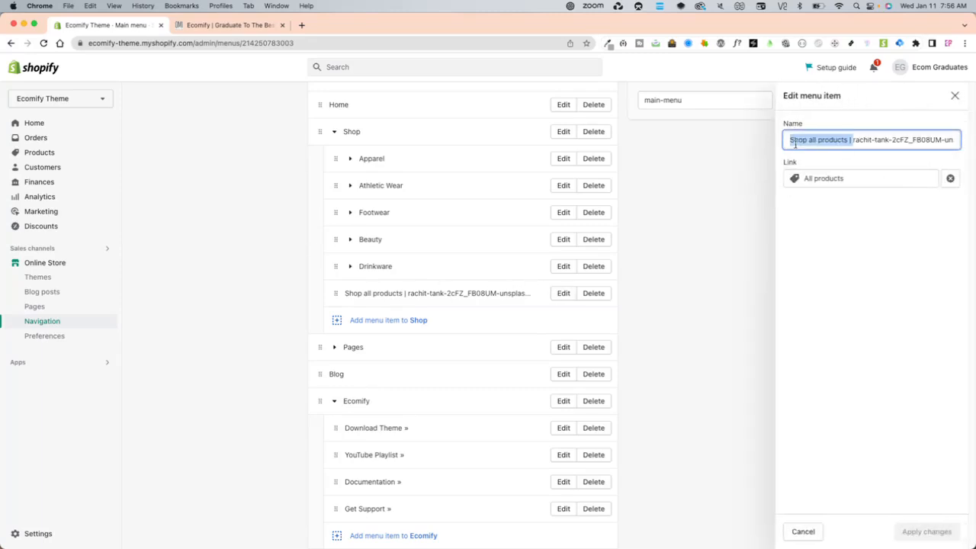
left_click(843, 140)
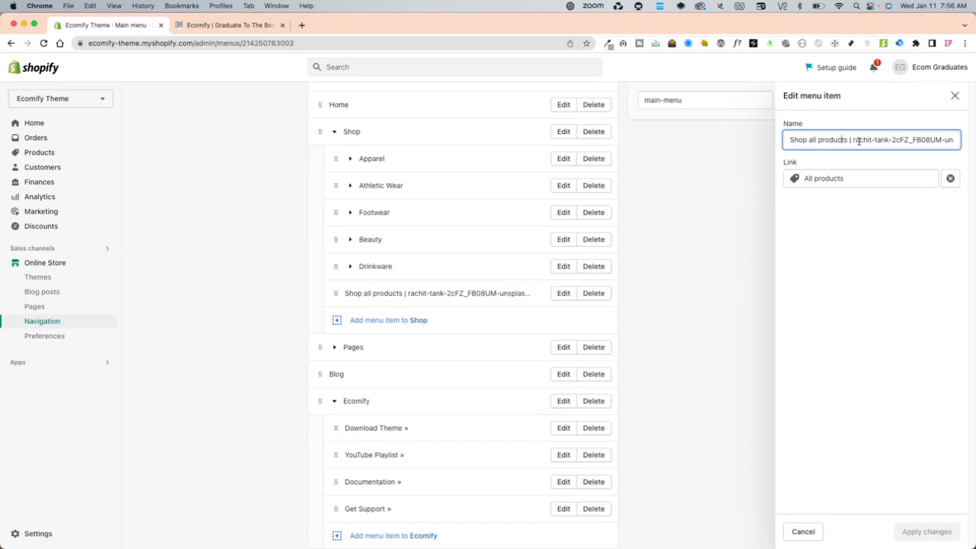
left_click_drag(851, 141, 954, 139)
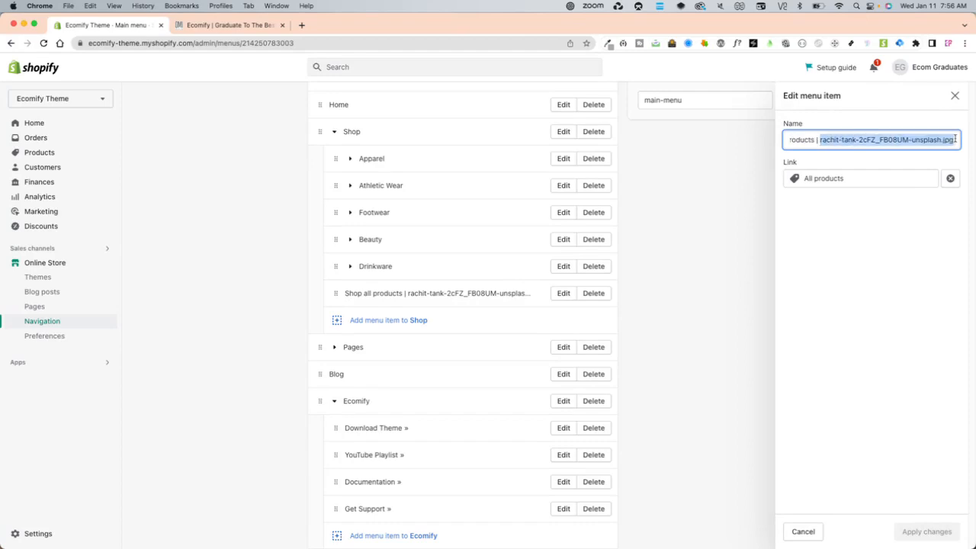
left_click(820, 141)
left_click_drag(819, 140, 939, 140)
left_click(833, 141)
double_click(832, 141)
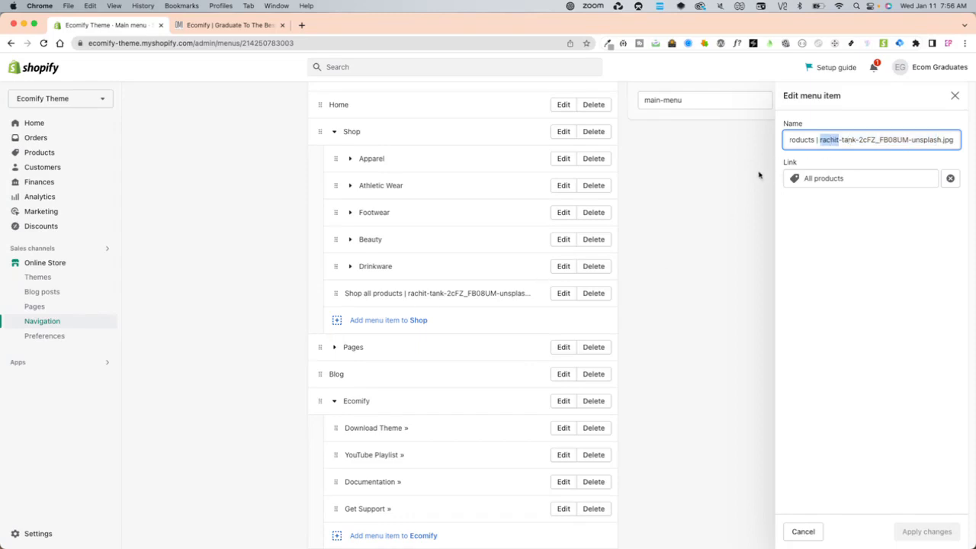
left_click(153, 393)
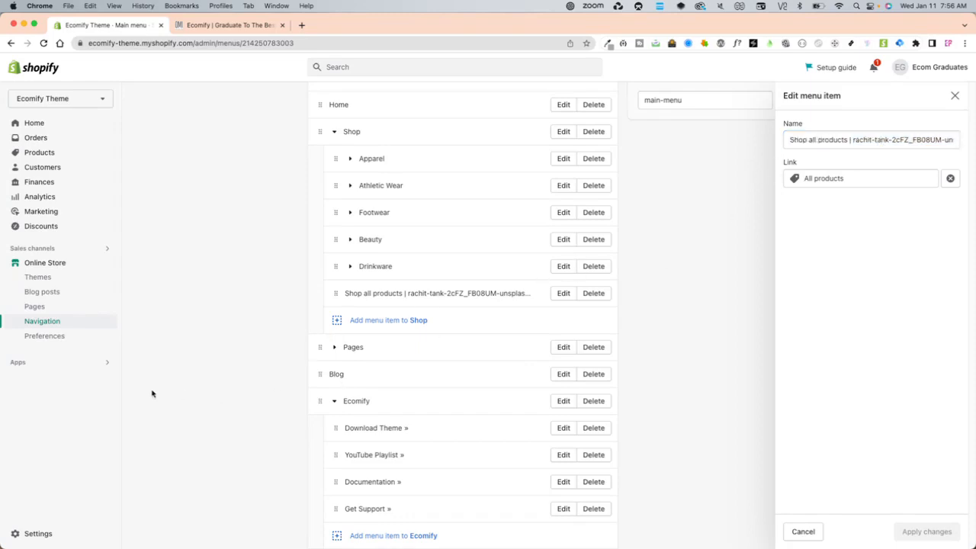
Open the store settings in a new browser tab and go to the Files page
left_click(39, 535, "super")
left_click(218, 26)
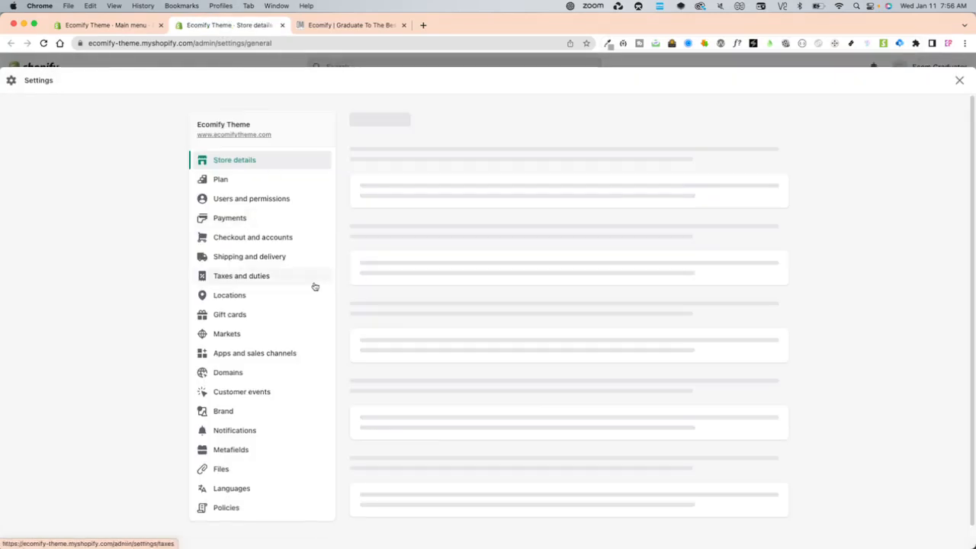
left_click(243, 469)
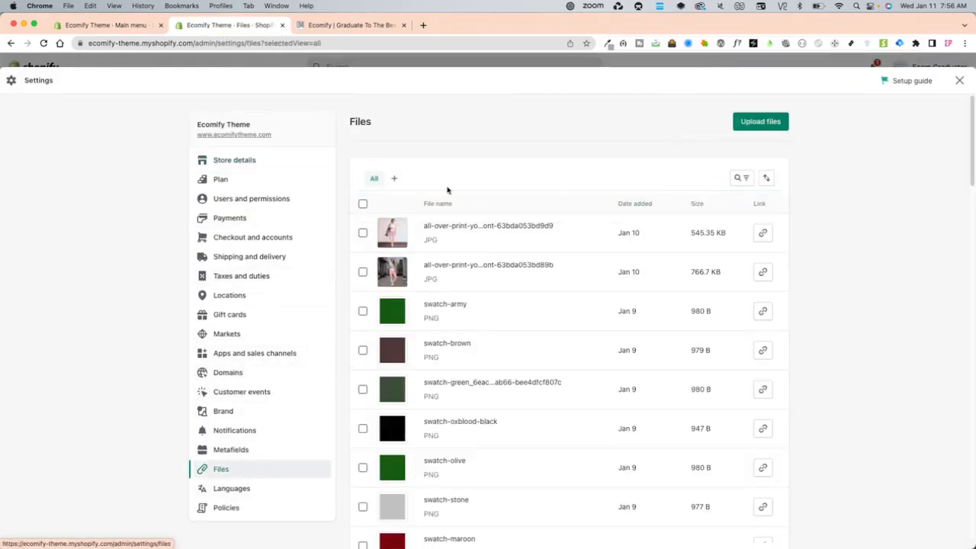
Look through the uploaded files and search them for "rachit"
scroll(587, 368, "down", 10)
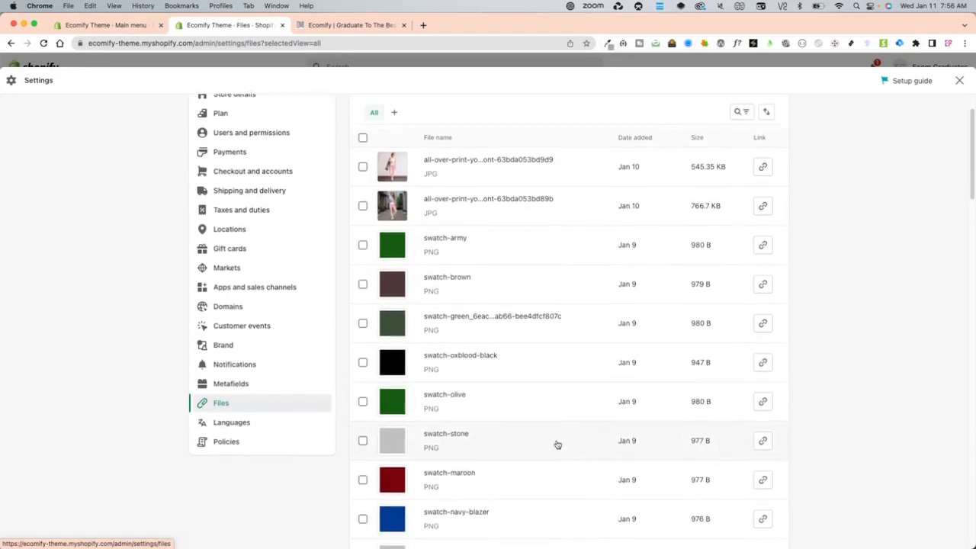
scroll(518, 412, "down", 5)
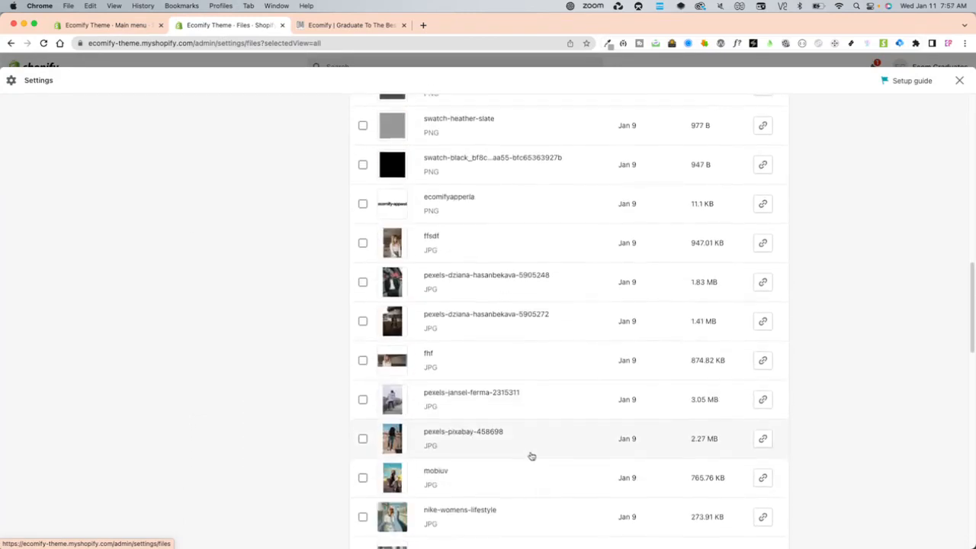
scroll(508, 425, "down", 10)
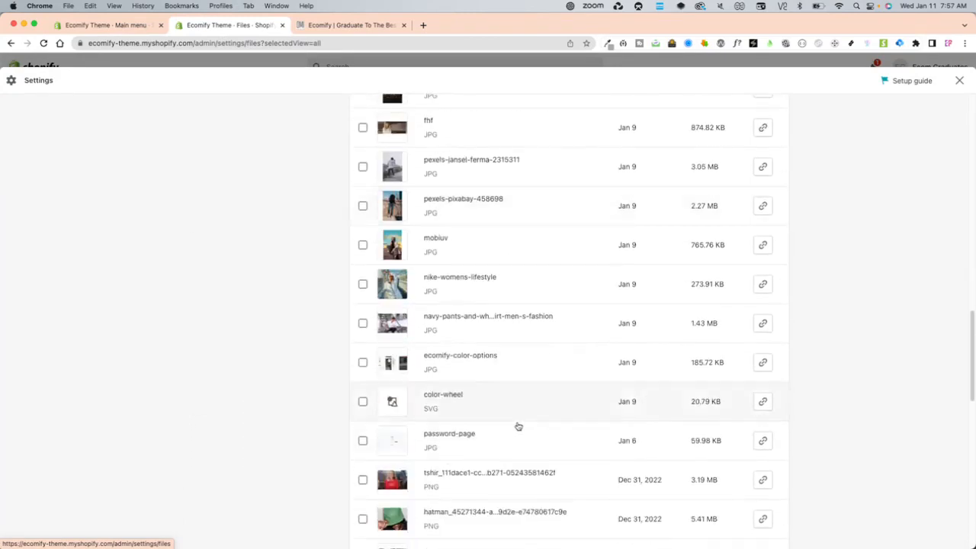
type("f")
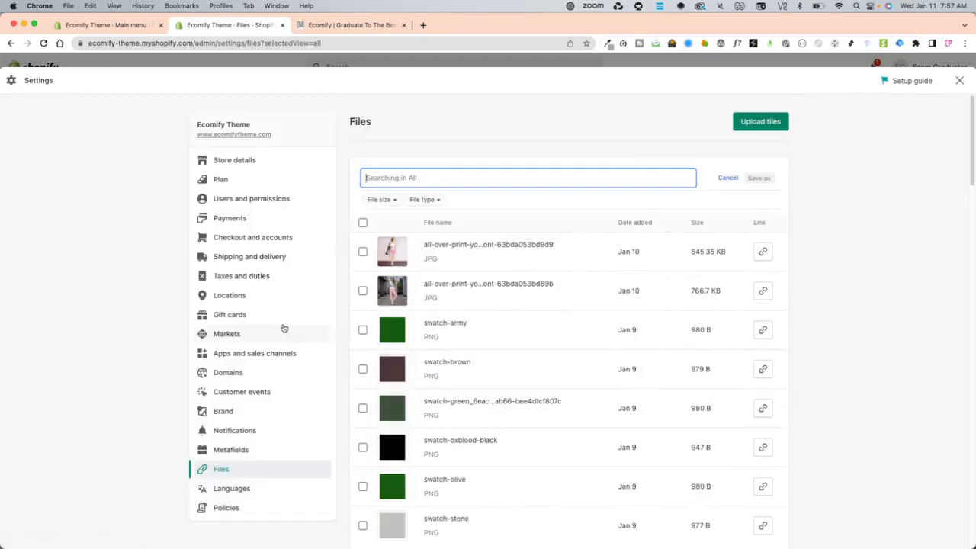
type("rachit")
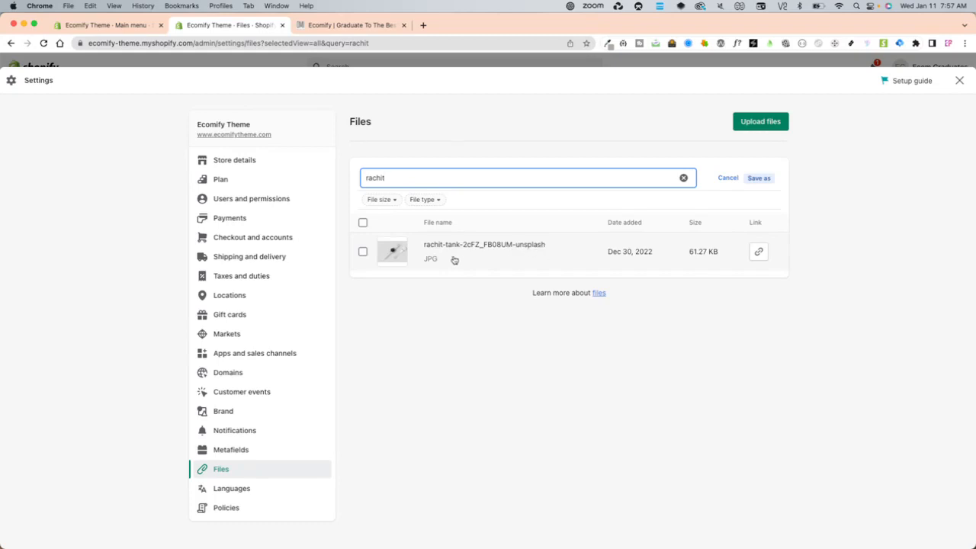
Copy the link of the rachit-tank-2cFZ_FB08UM-unsplash image, paste it as a new tab's address and select the file name in it
left_click(759, 253)
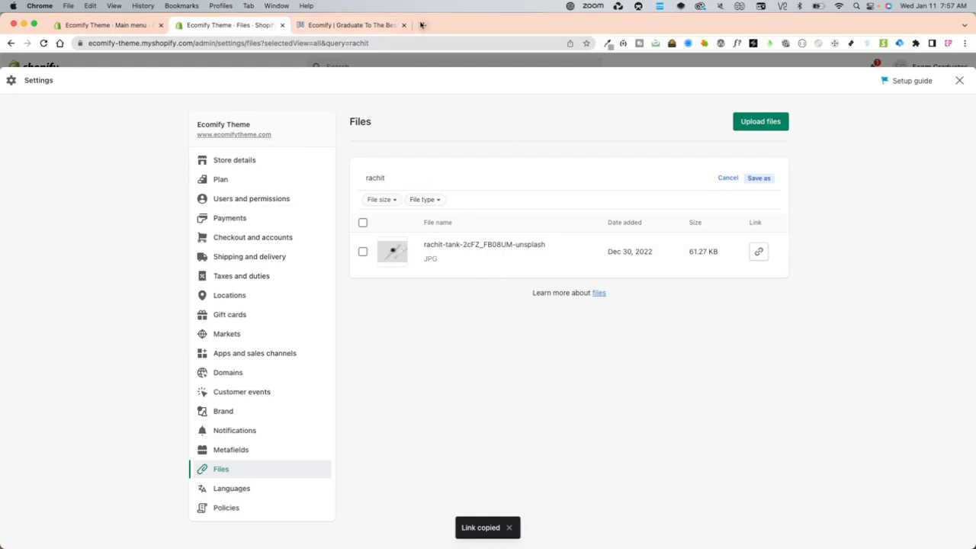
left_click(421, 25)
key("super+v")
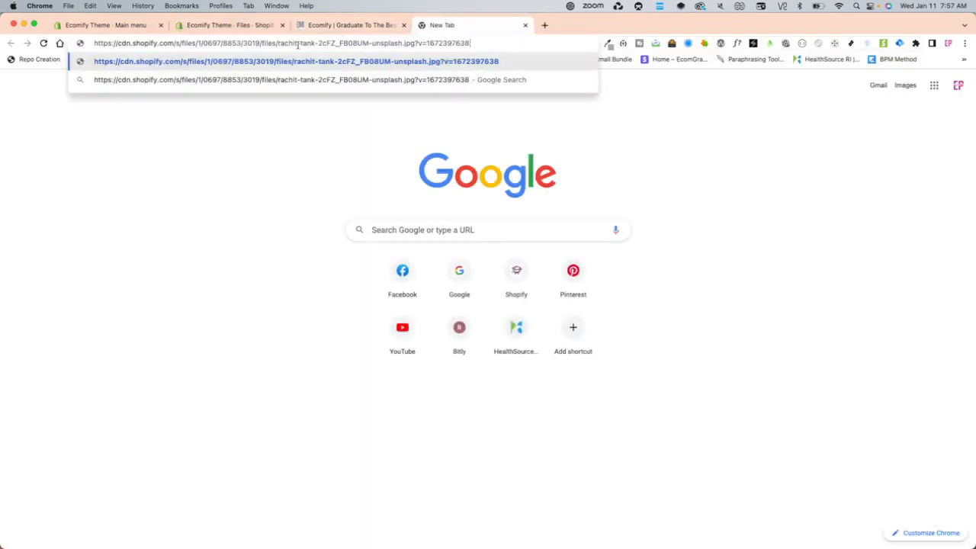
left_click_drag(278, 43, 415, 40)
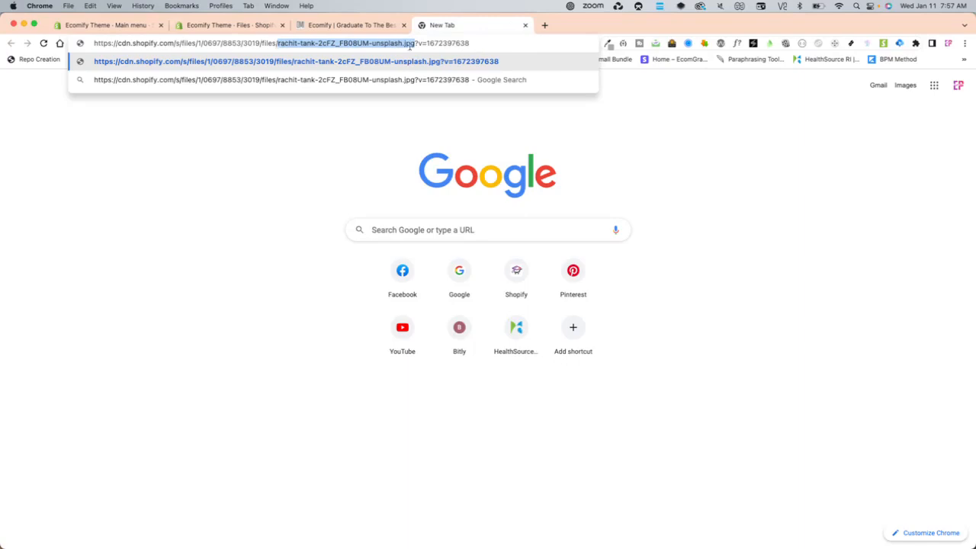
Return to the browser tab with the Main menu editor
left_click(247, 28)
left_click(145, 30)
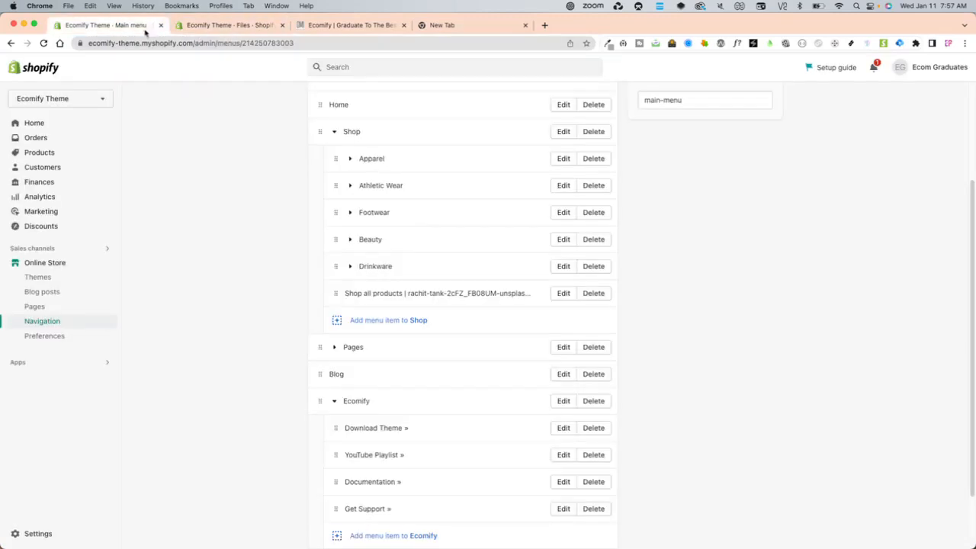
Open the Shop all products item in the Shop submenu to examine its name and link, and close it without changes
left_click(563, 293)
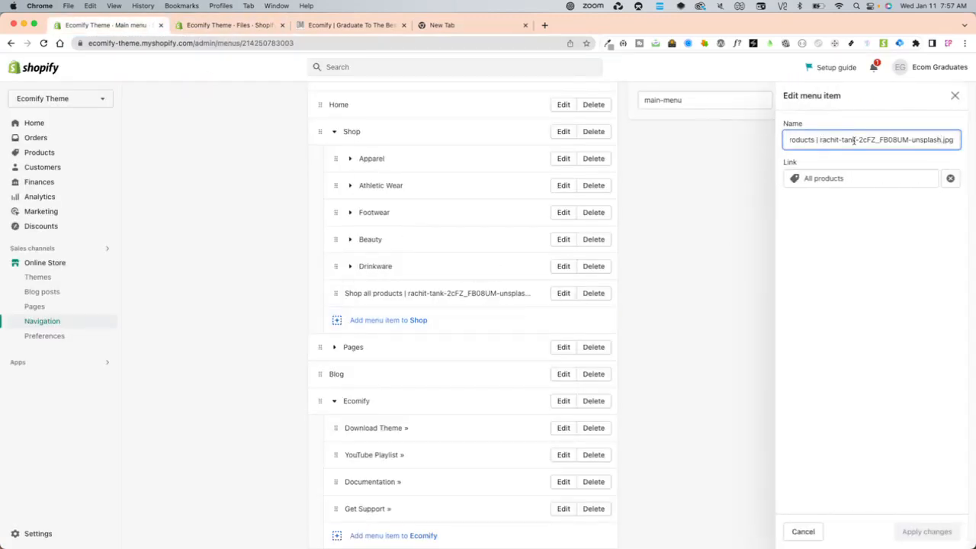
left_click(710, 276)
scroll(570, 357, "down", 2)
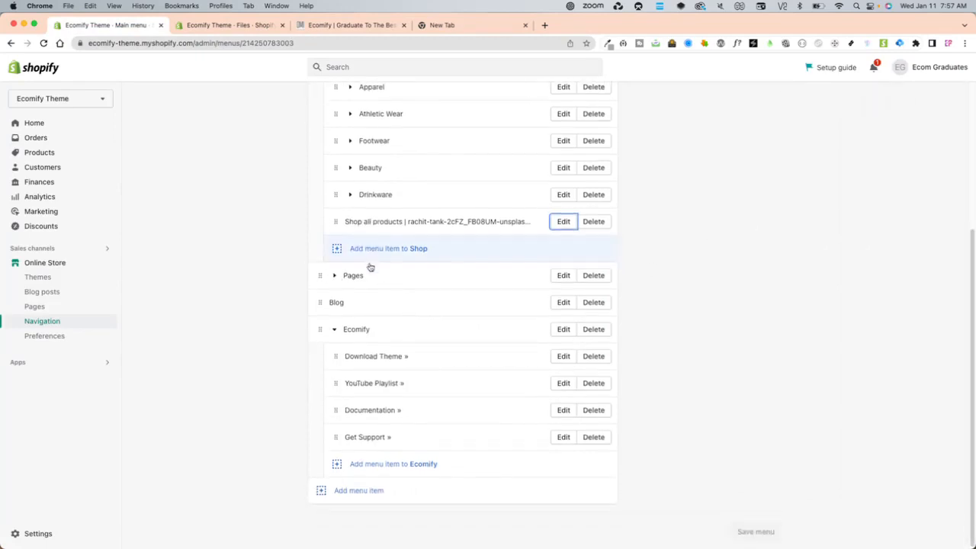
scroll(322, 274, "up", 1)
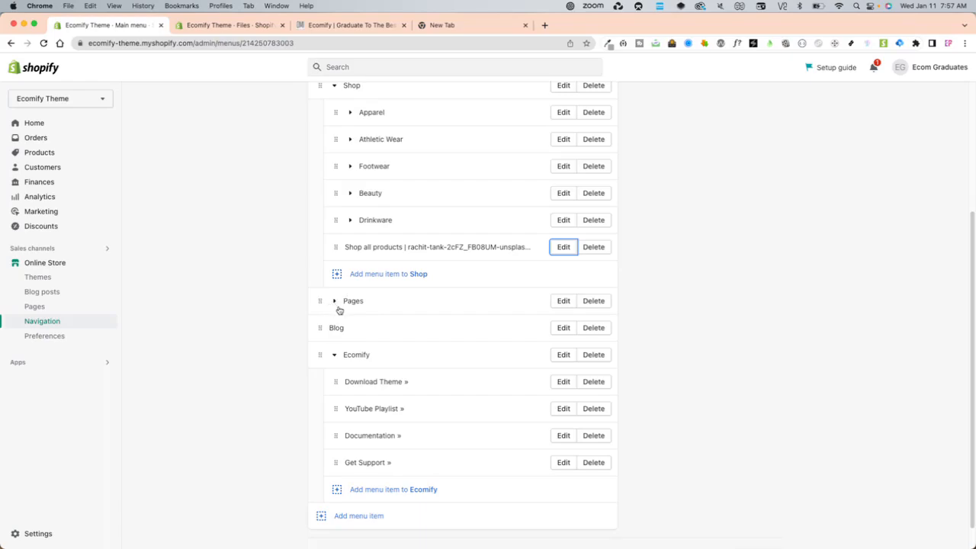
View the Pages dropdown on the storefront, and expand the Pages item in the Main menu editor to compare its sub-items
left_click(319, 26)
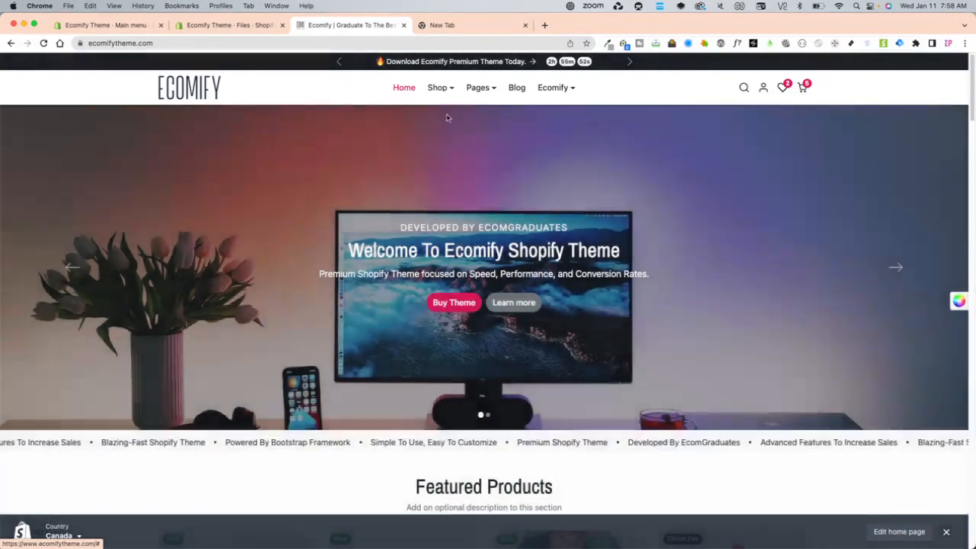
mouse_move(482, 91)
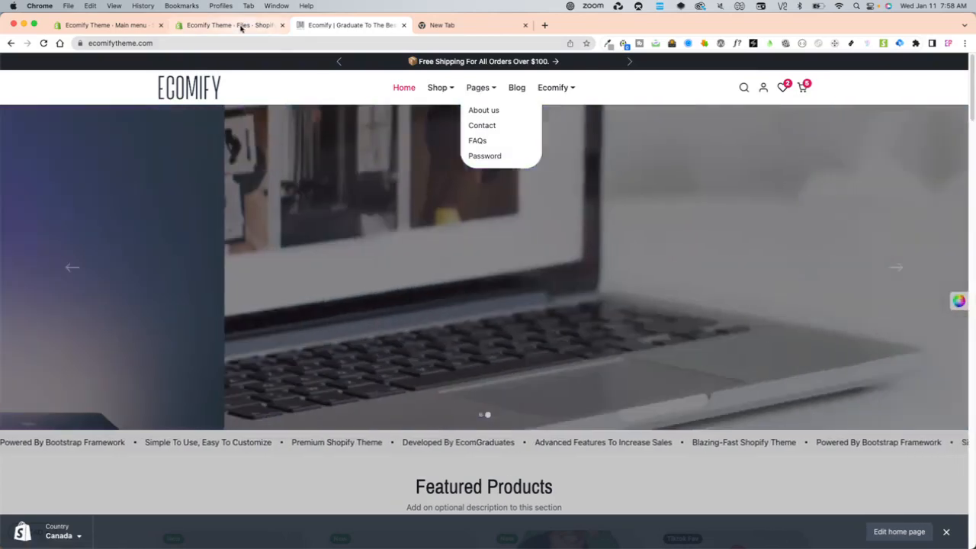
left_click(240, 26)
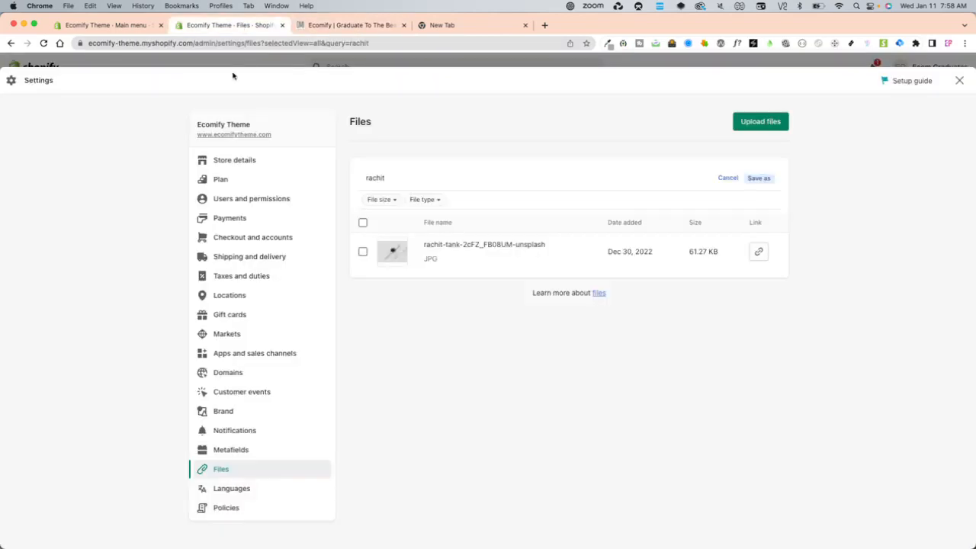
left_click(137, 25)
scroll(427, 358, "down", 1)
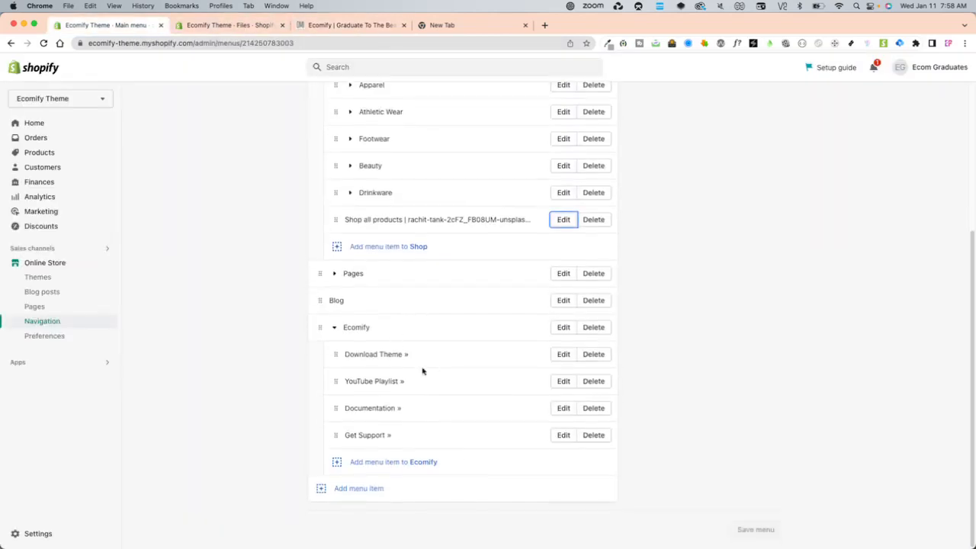
left_click(334, 274)
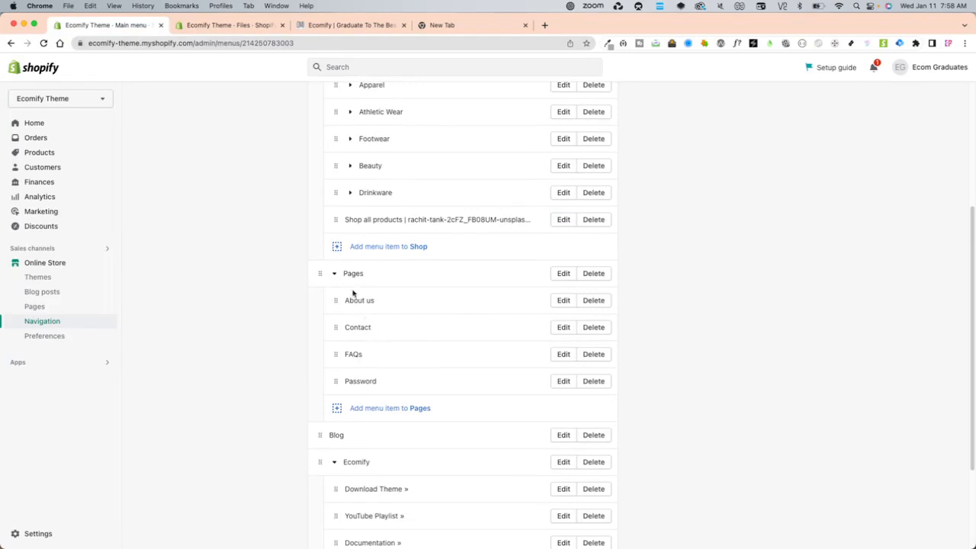
Nest the Contact item under About us, and move it back out above About us in the Pages submenu
left_click_drag(338, 327, 361, 323)
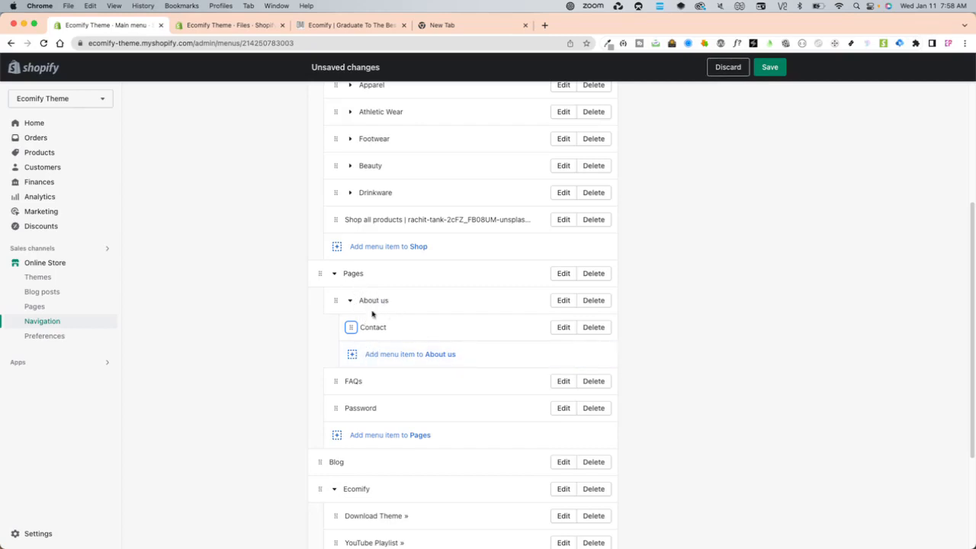
left_click_drag(350, 326, 335, 300)
scroll(406, 371, "down", 3)
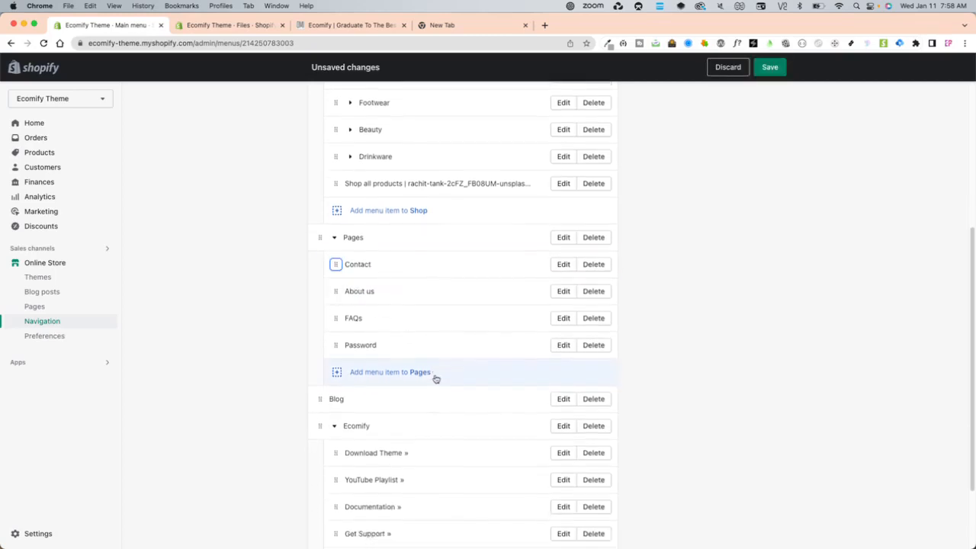
scroll(457, 368, "up", 8)
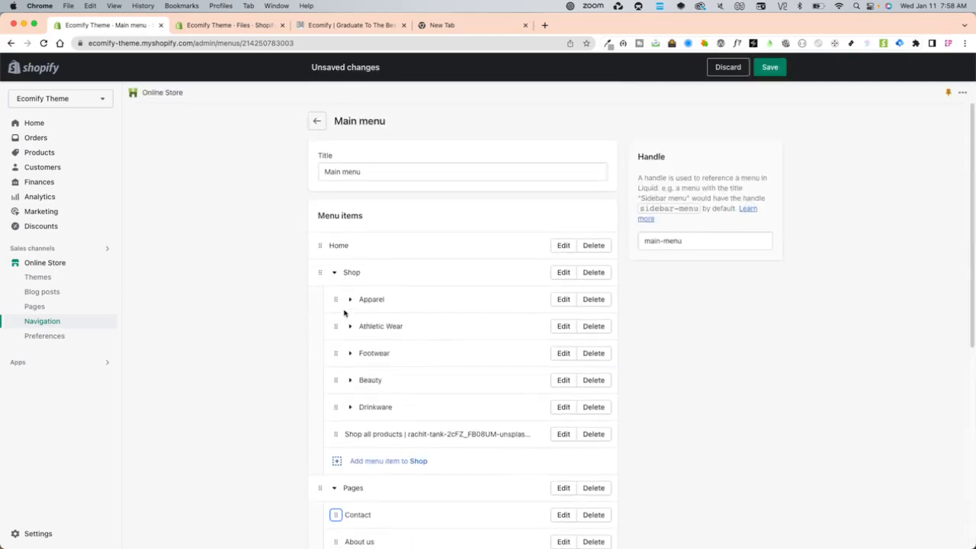
Leave the Main menu without saving its changes and start a new navigation menu titled Menu Example
left_click(96, 317)
left_click(606, 333)
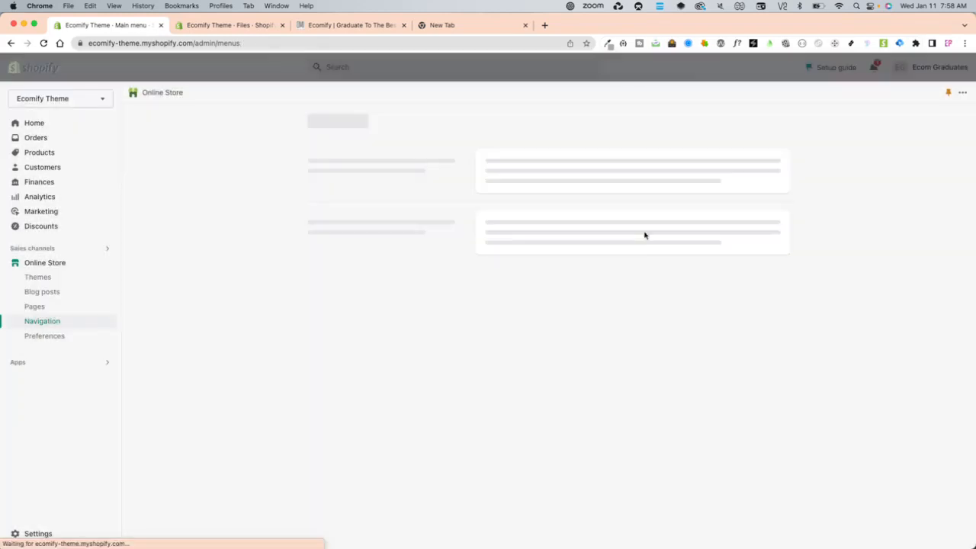
left_click(755, 159)
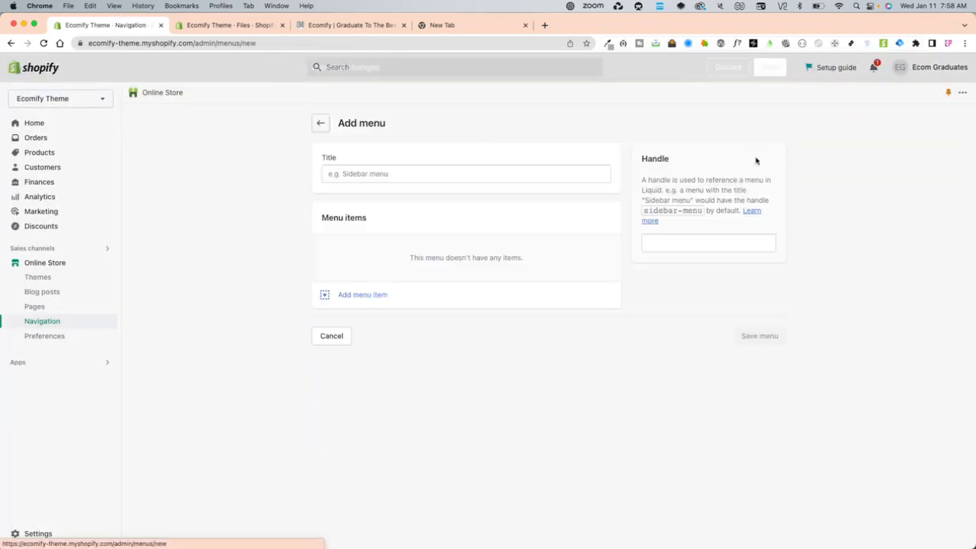
left_click(414, 177)
type("Menu")
key("Tab")
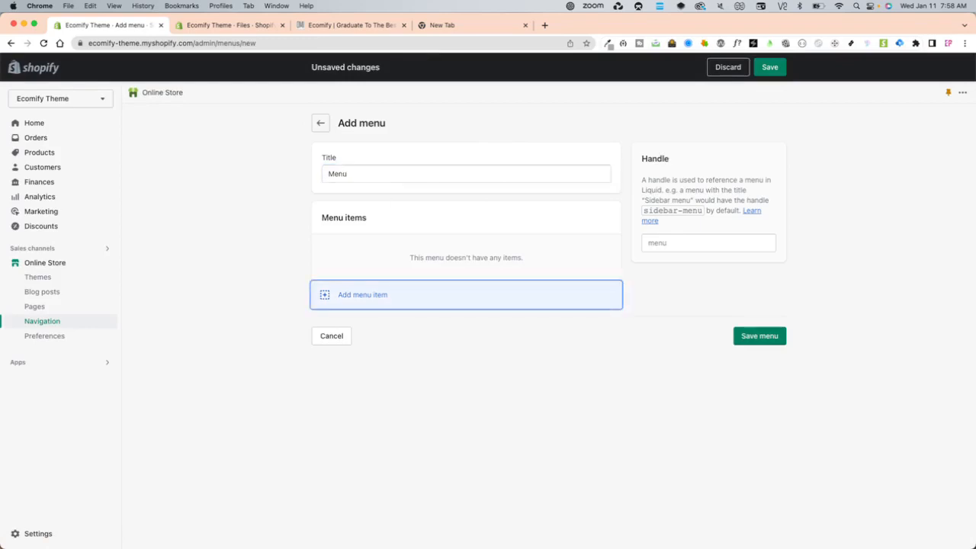
left_click(387, 181)
type("Ec")
key("BackSpace")
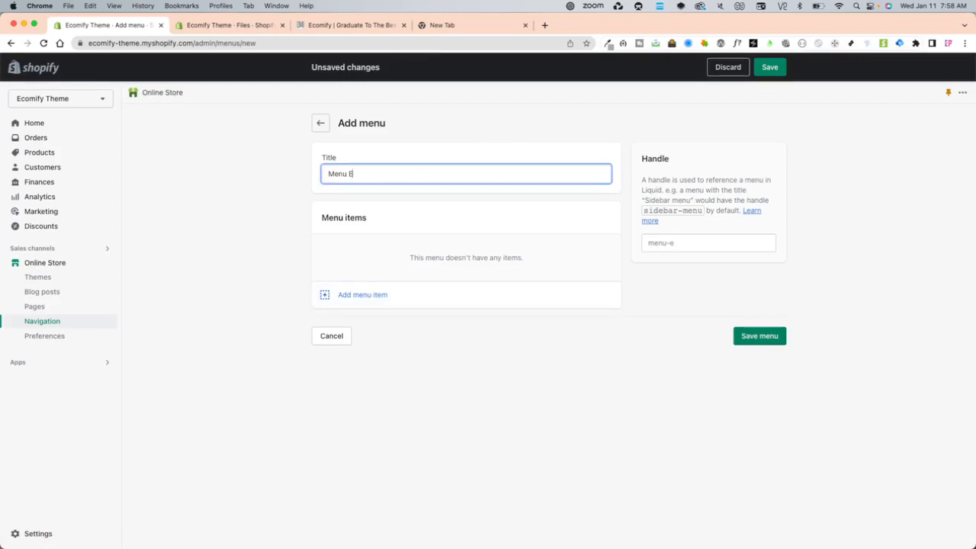
type("xample")
key("Tab")
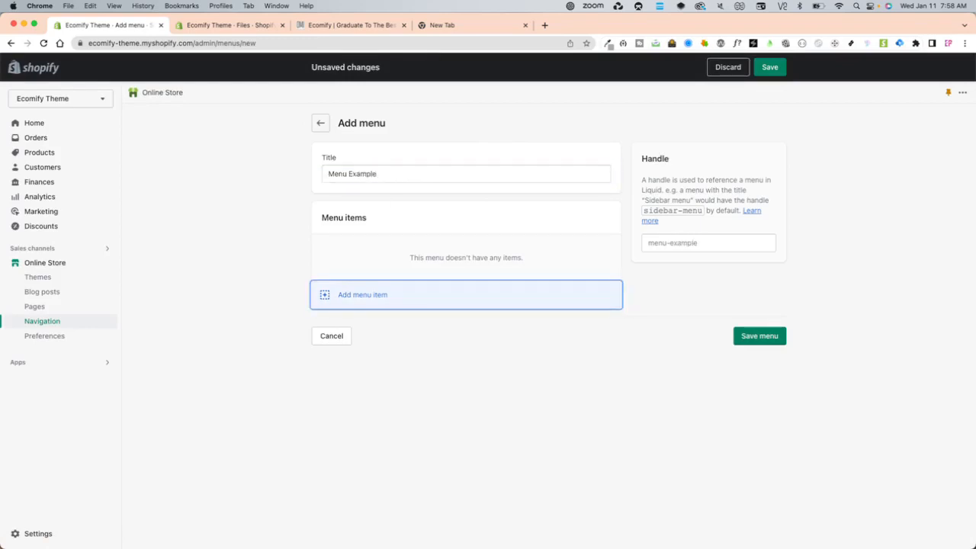
Add a Home page item linked to the store's home page to the new menu
left_click(370, 294)
left_click(831, 180)
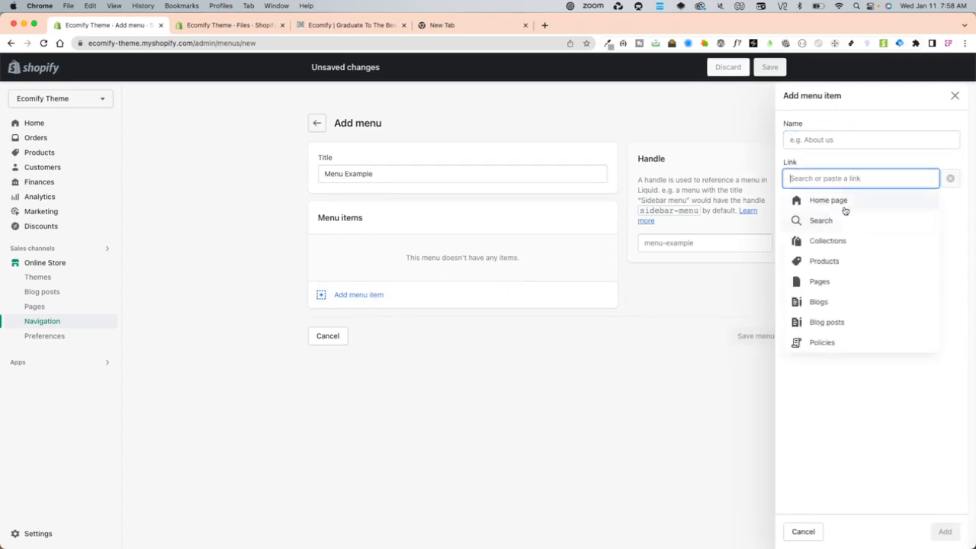
left_click(838, 199)
left_click(944, 532)
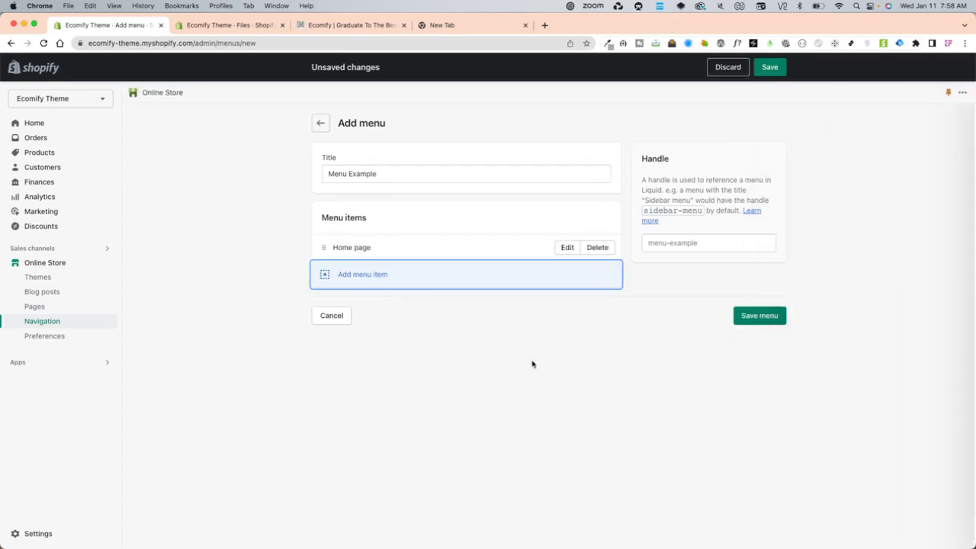
Add a menu item named Shop Apperal with the link # and nest it under Home page
left_click(434, 276)
left_click(866, 135)
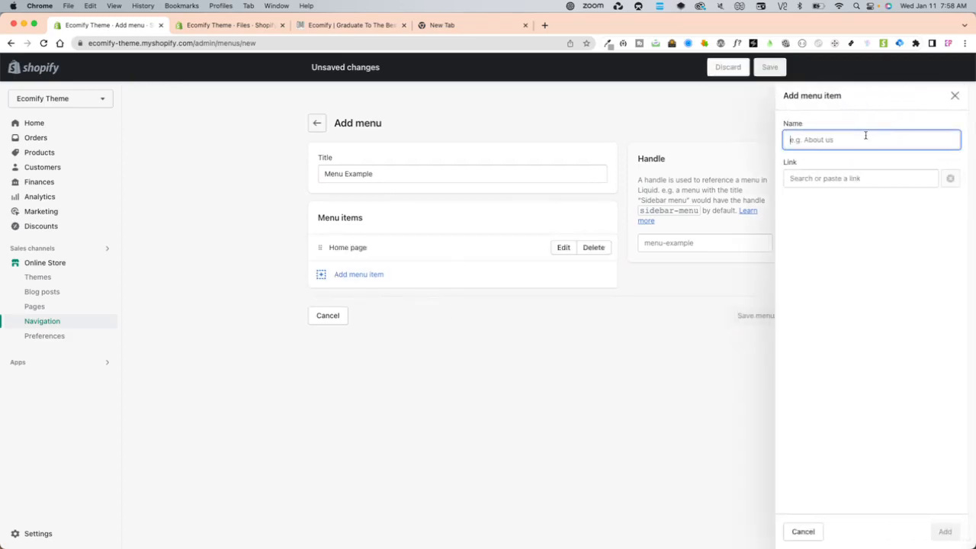
type("Shop Apperal")
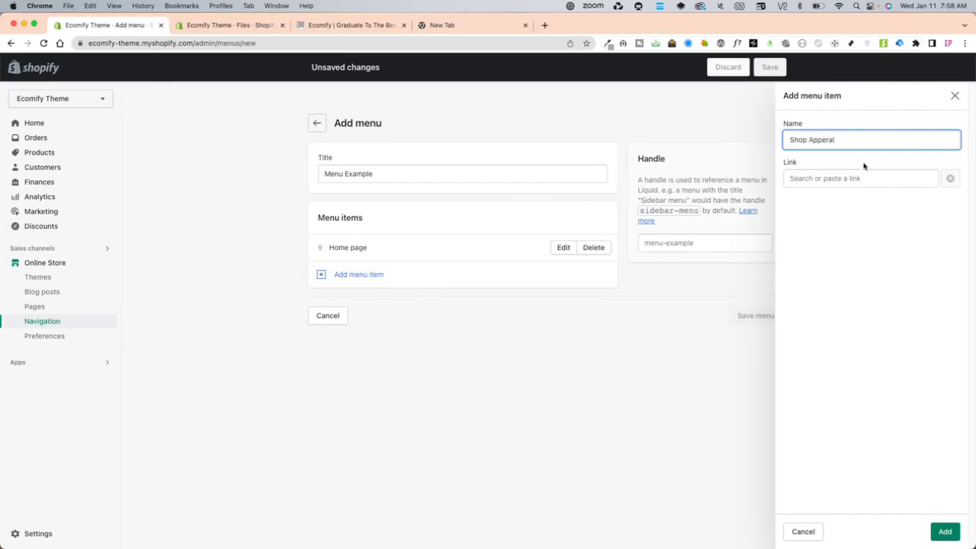
left_click(859, 177)
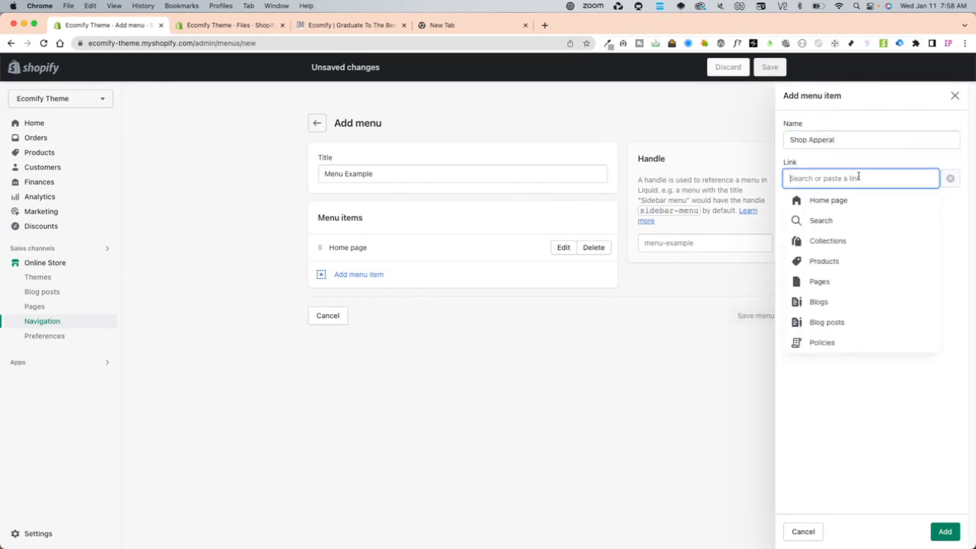
type("#")
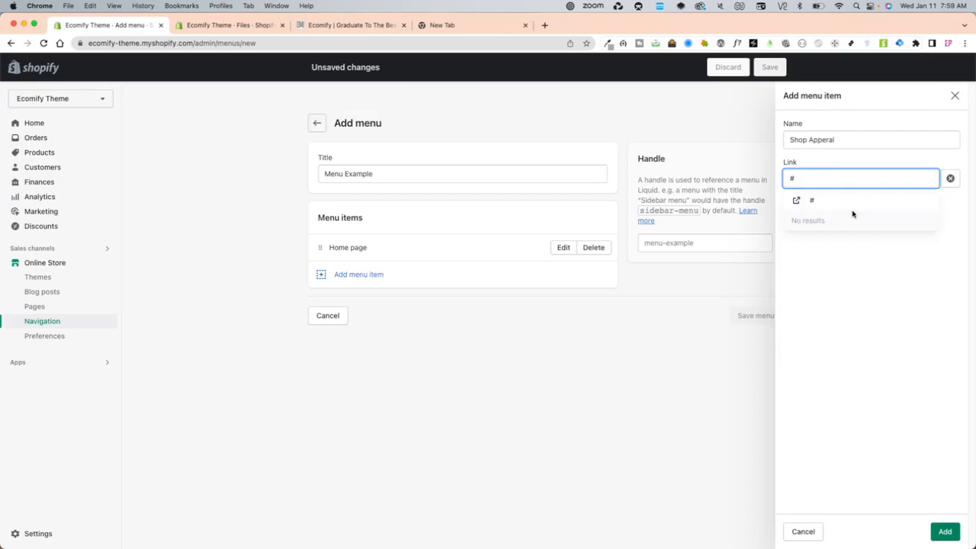
left_click(814, 202)
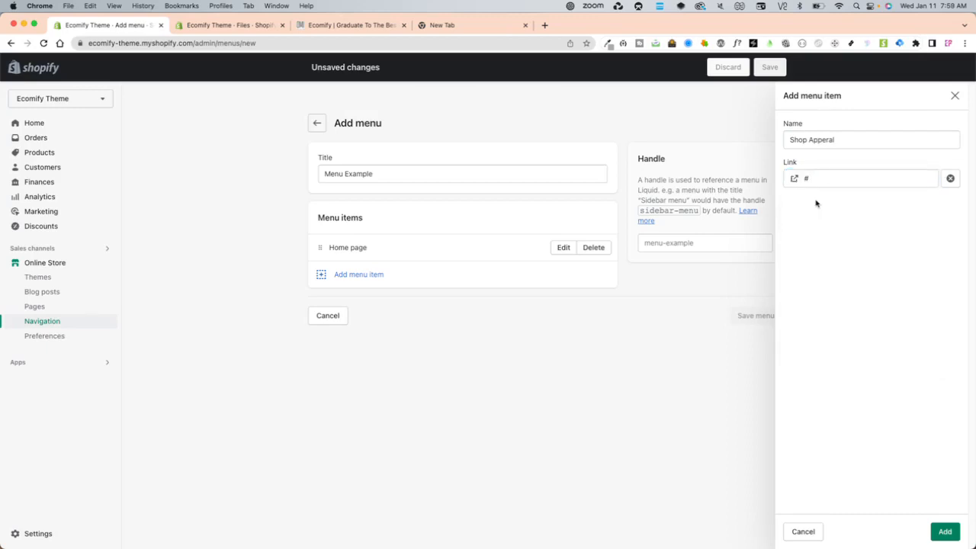
left_click(944, 531)
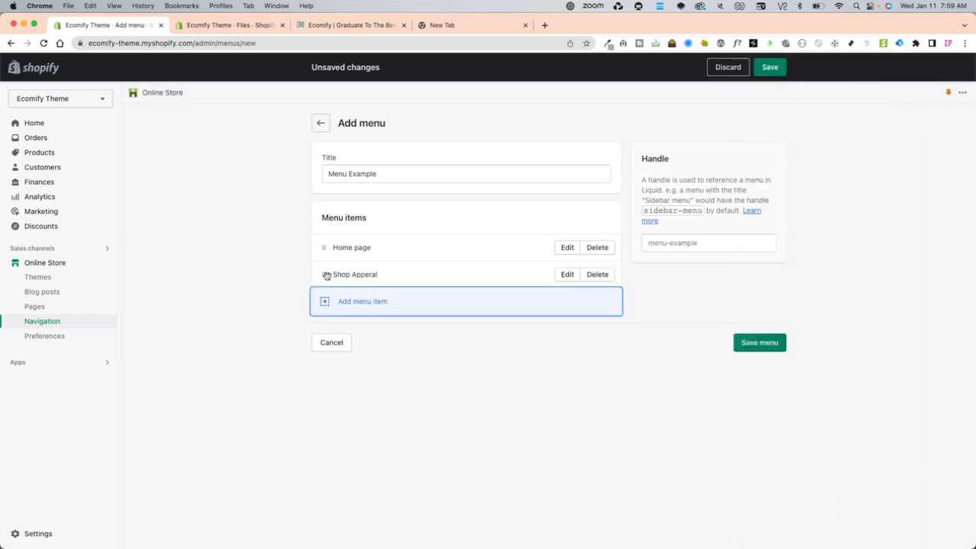
mouse_move(326, 275)
left_mouse_down()
mouse_move(335, 260)
mouse_move(343, 270)
left_mouse_up()
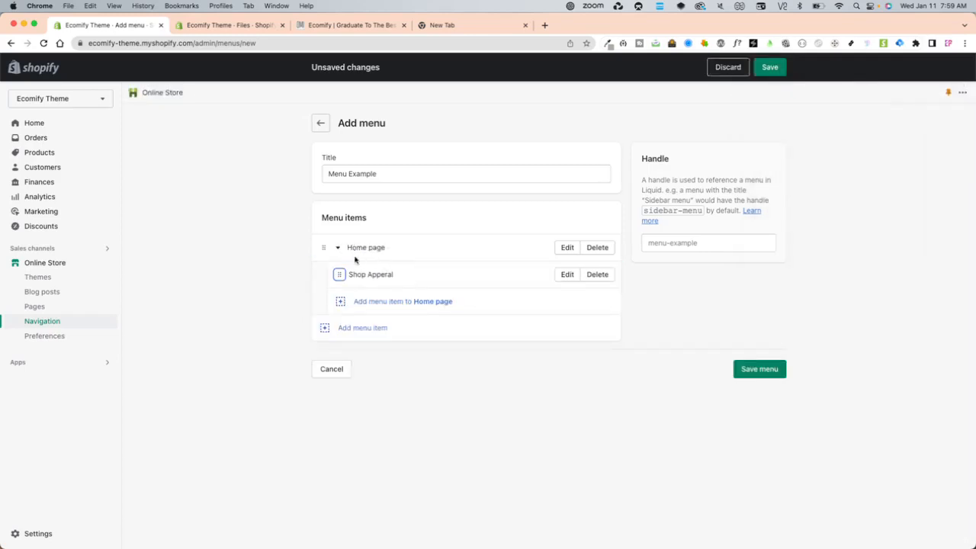
Add a sub-item under Home page that links to the Champion Performance T-Shirt product
left_click(371, 301)
left_click(805, 179)
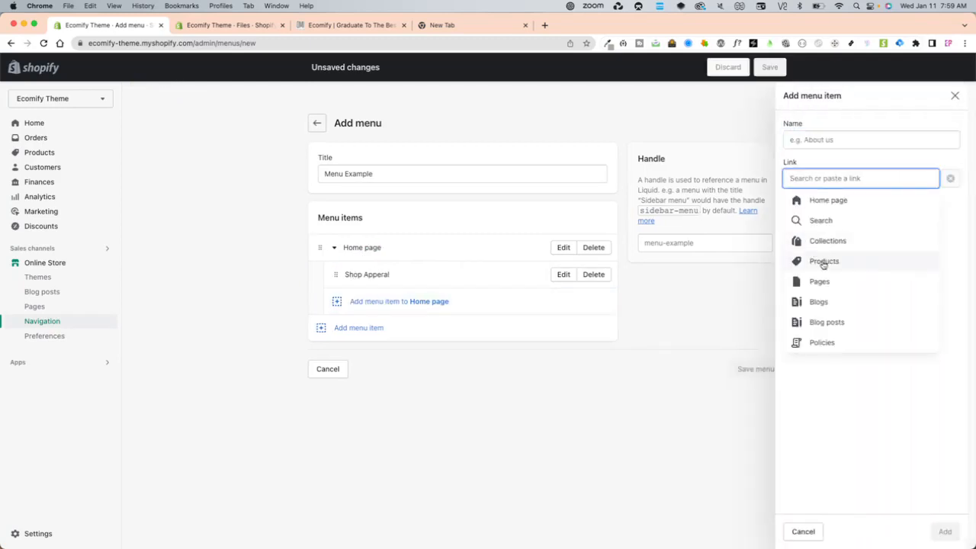
left_click(823, 261)
left_click(838, 252)
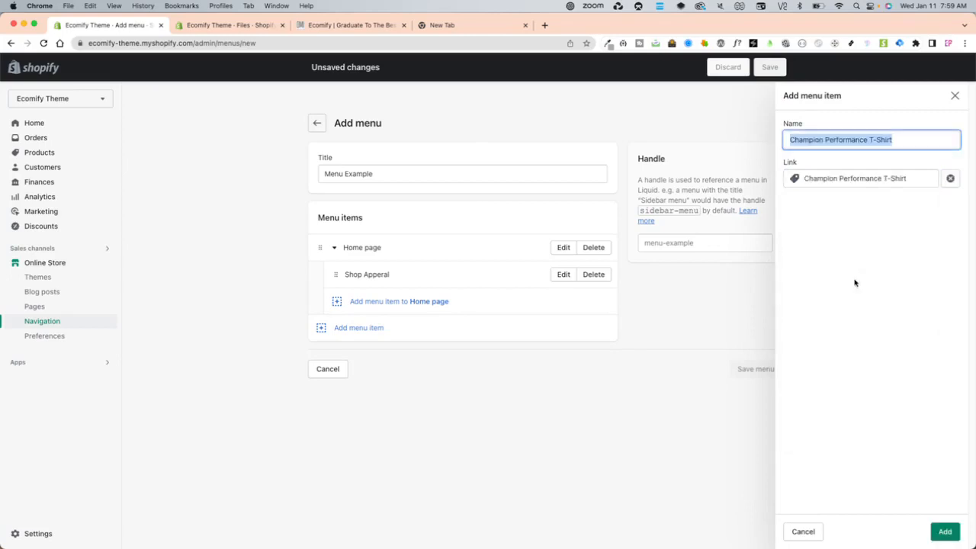
left_click(944, 531)
Add the Ecomify Mug product under Home page, and nest both it and Champion Performance T-Shirt under Shop Apperal
left_click(436, 329)
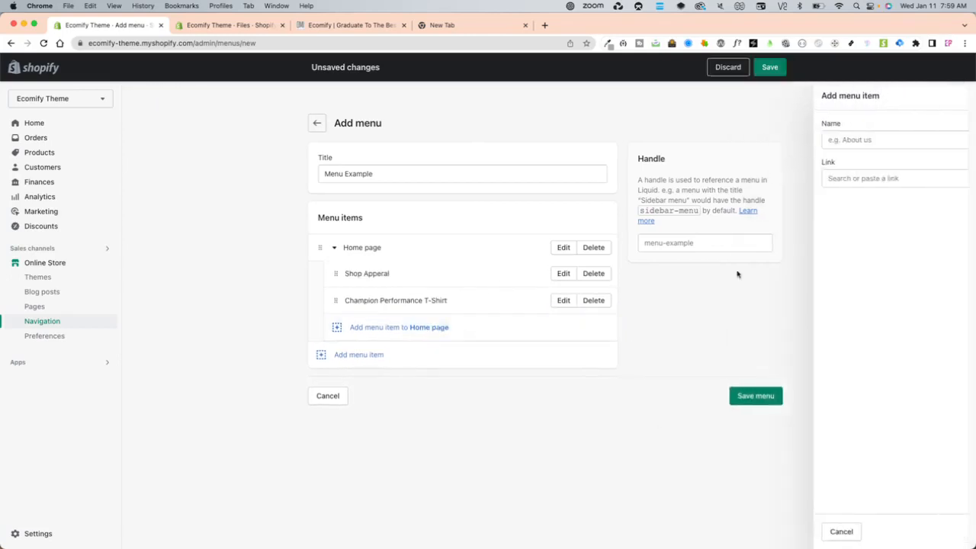
left_click(816, 178)
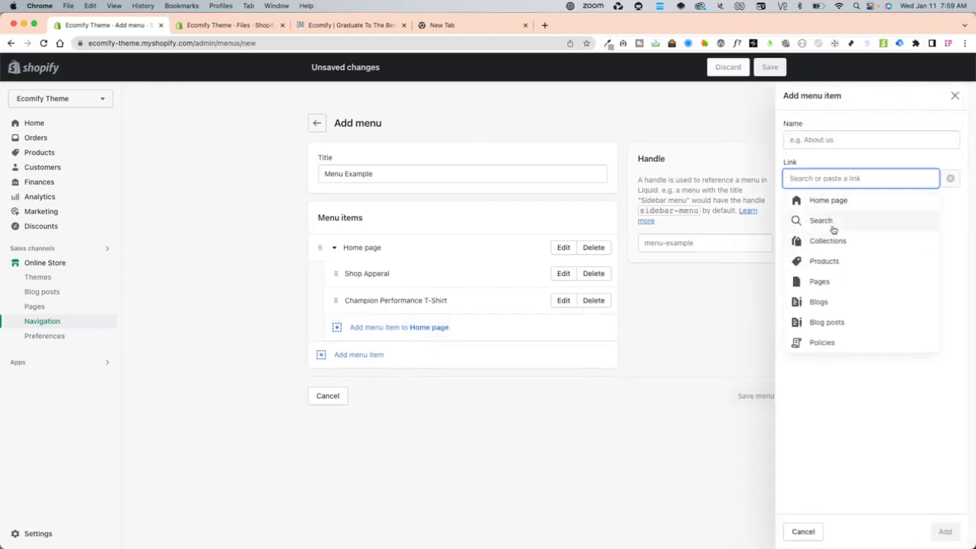
left_click(837, 261)
left_click(831, 279)
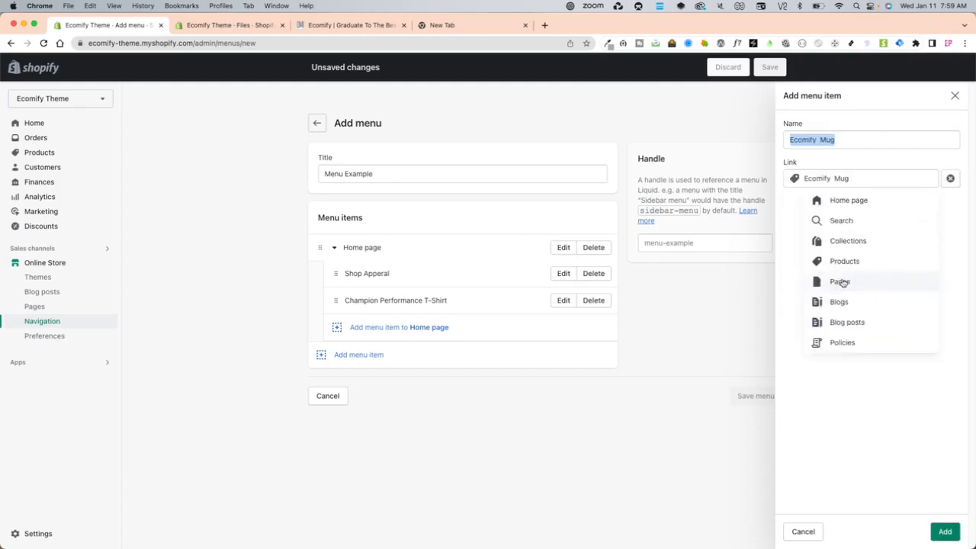
left_click(944, 531)
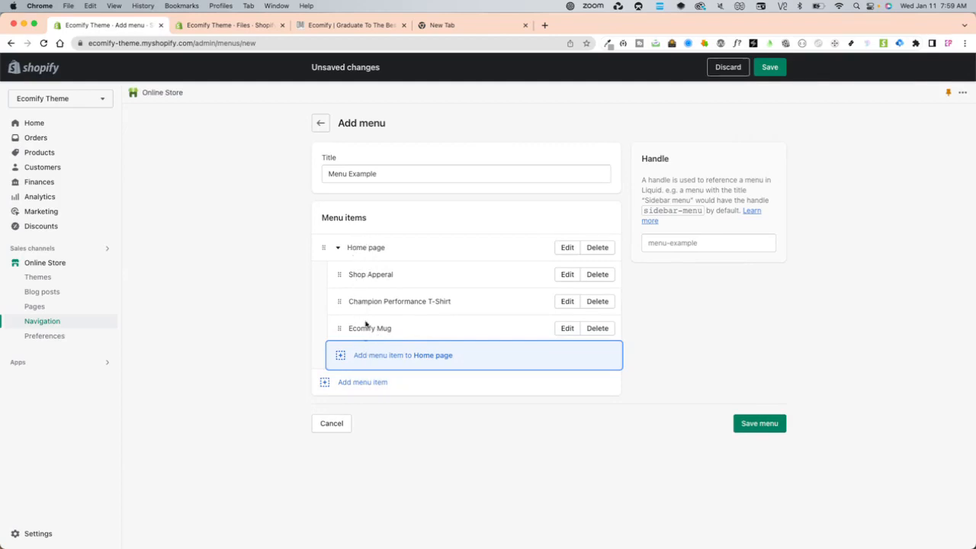
left_click_drag(339, 302, 366, 302)
left_click_drag(340, 356, 351, 329)
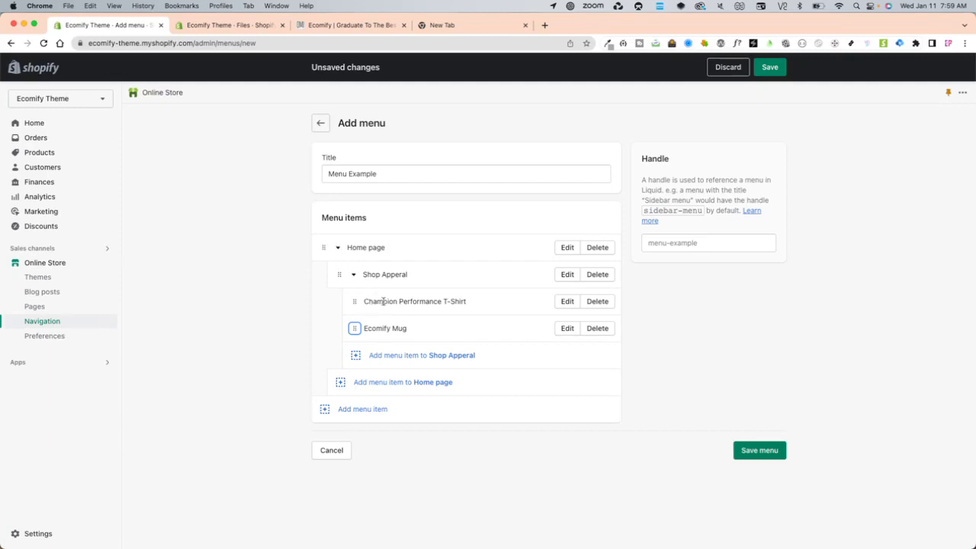
Add a menu item under Shop Apperal that links to the Ecomify Aluminum Bottle product
left_click(373, 352)
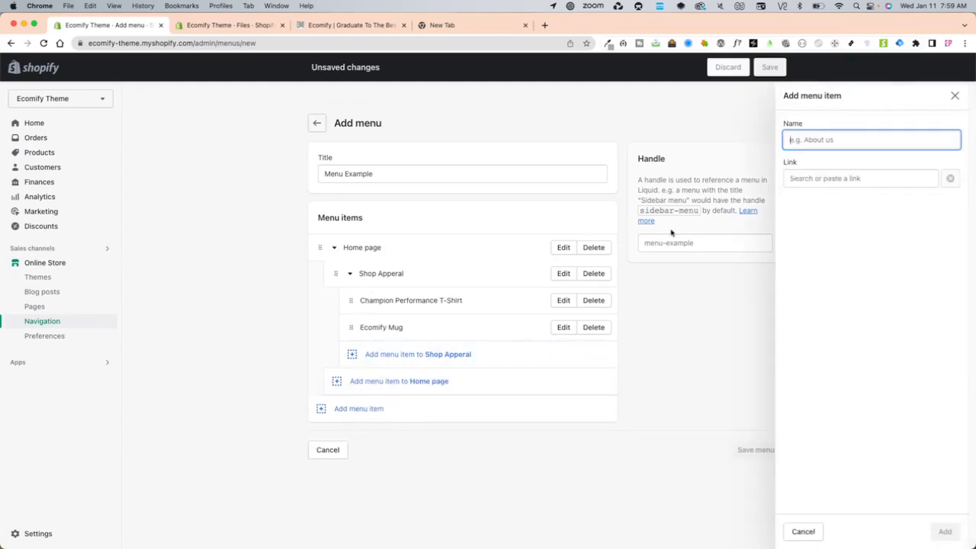
left_click(815, 178)
left_click(823, 262)
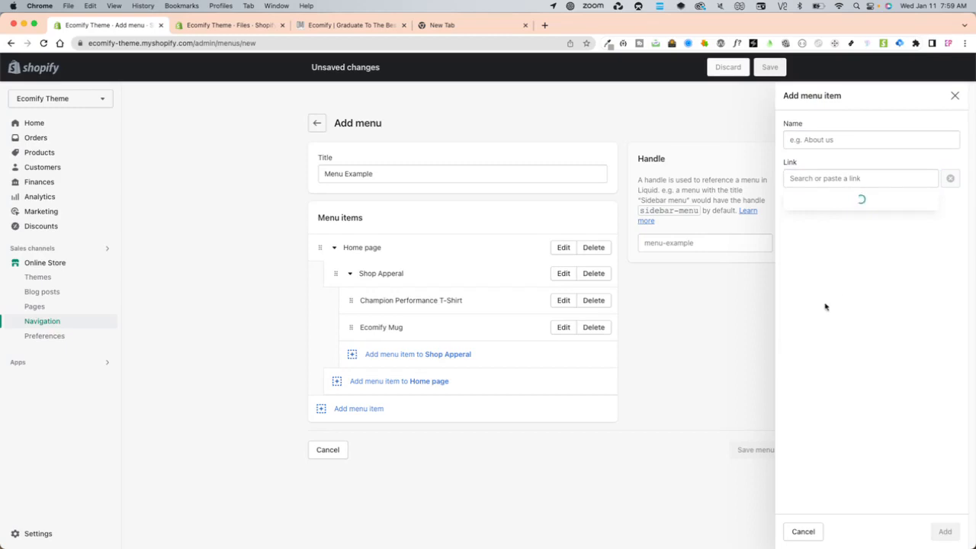
left_click(838, 261)
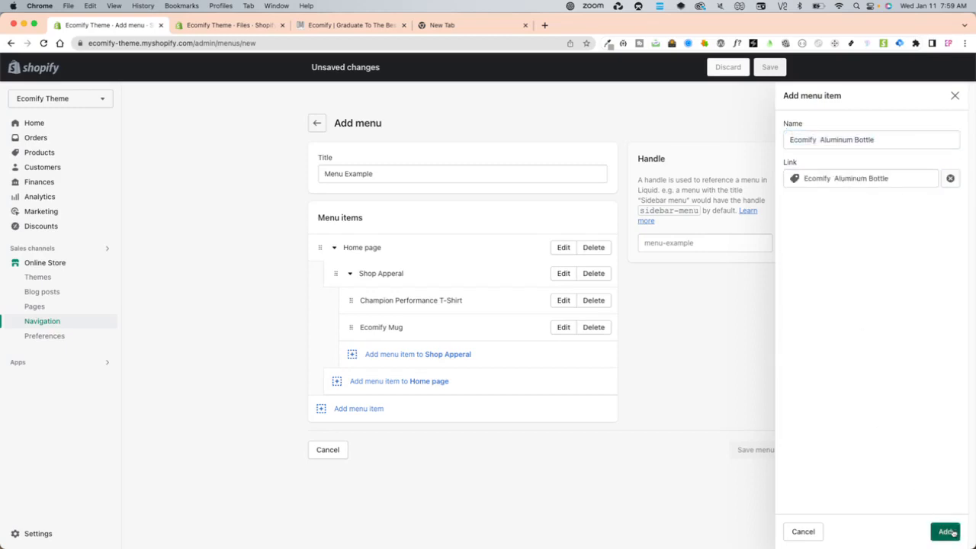
left_click(943, 531)
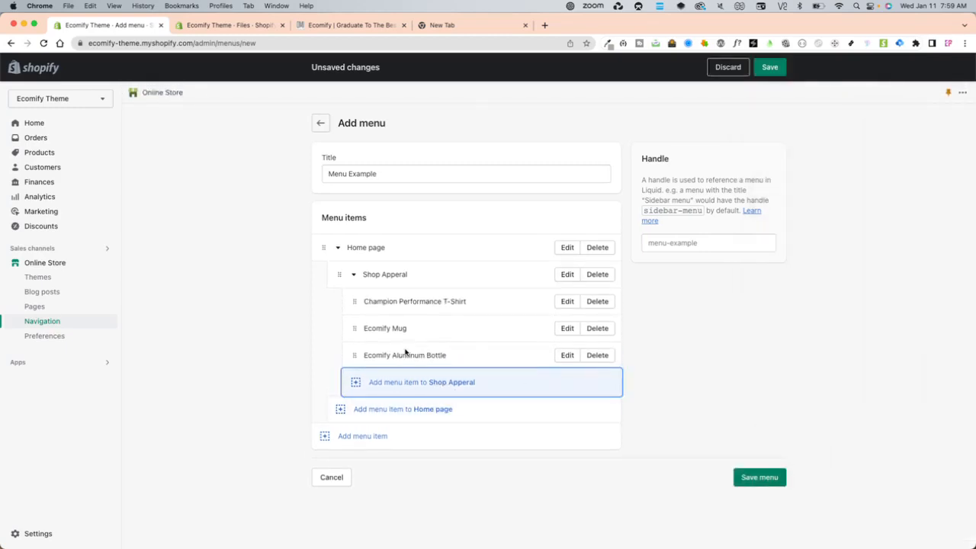
Collapse Shop Apperal and add a Shop Shoes item with the link # under Home page
left_click(355, 275)
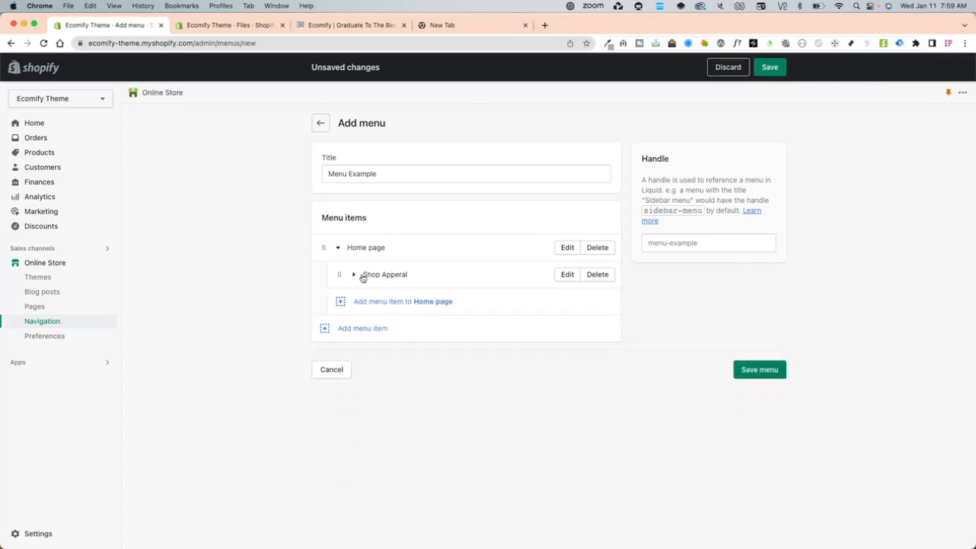
left_click(355, 276)
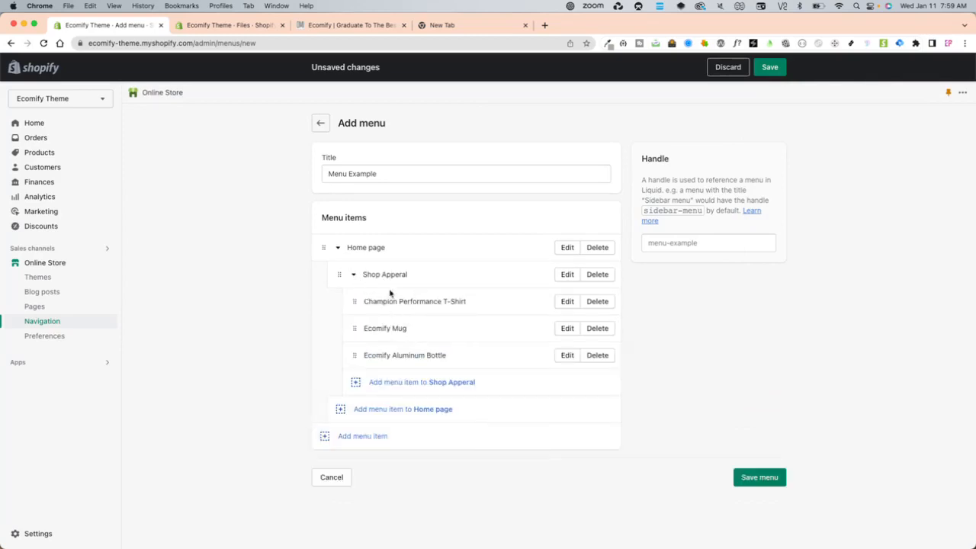
left_click(355, 275)
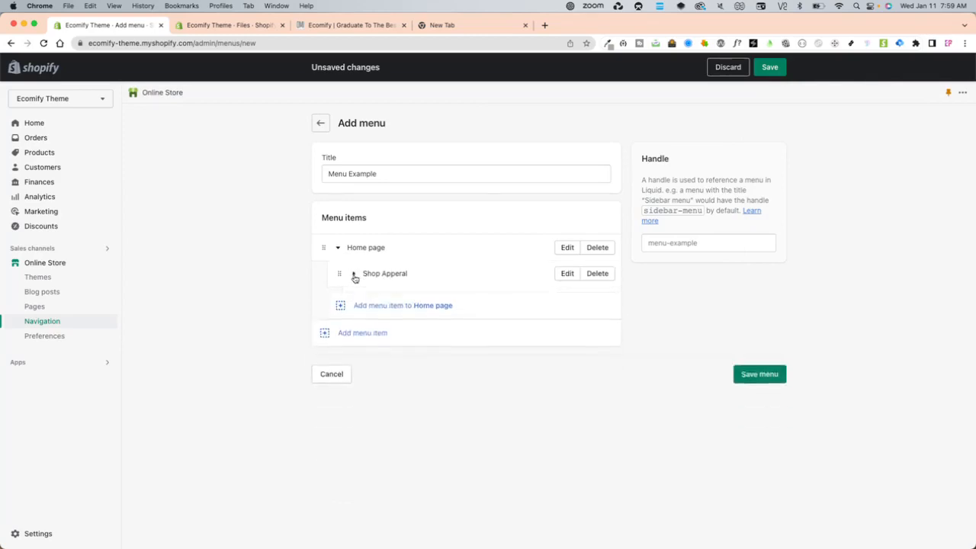
left_click(381, 302)
type("Shop Shoes")
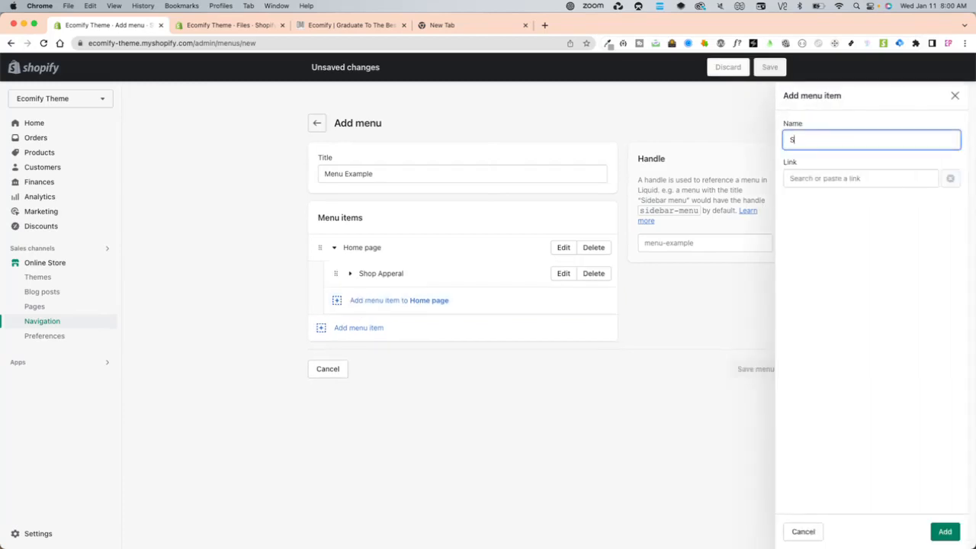
left_click(797, 178)
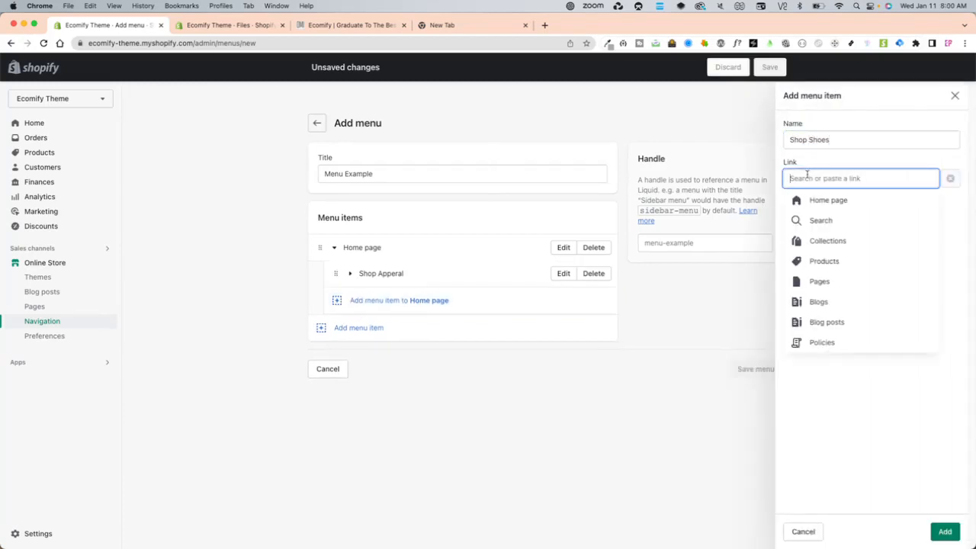
type("#")
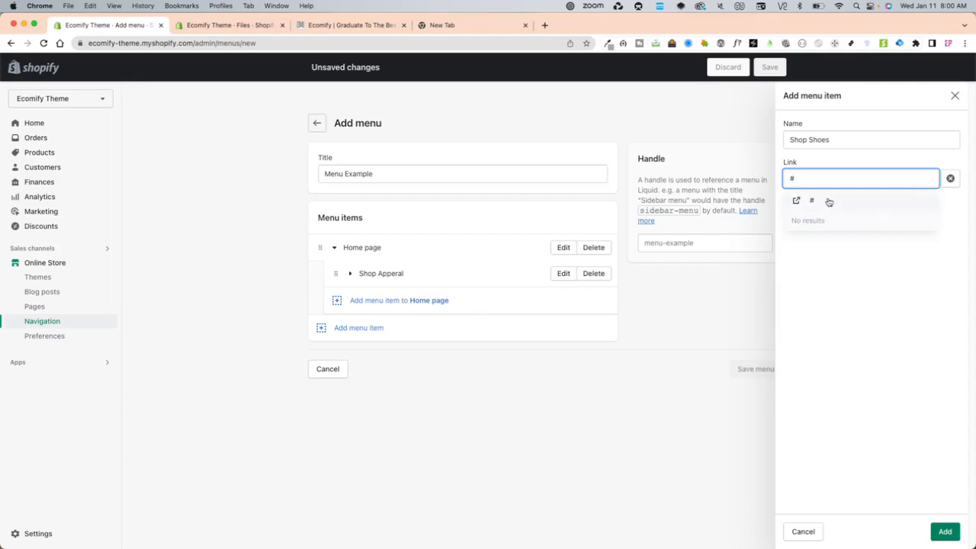
left_click(810, 198)
left_click(939, 530)
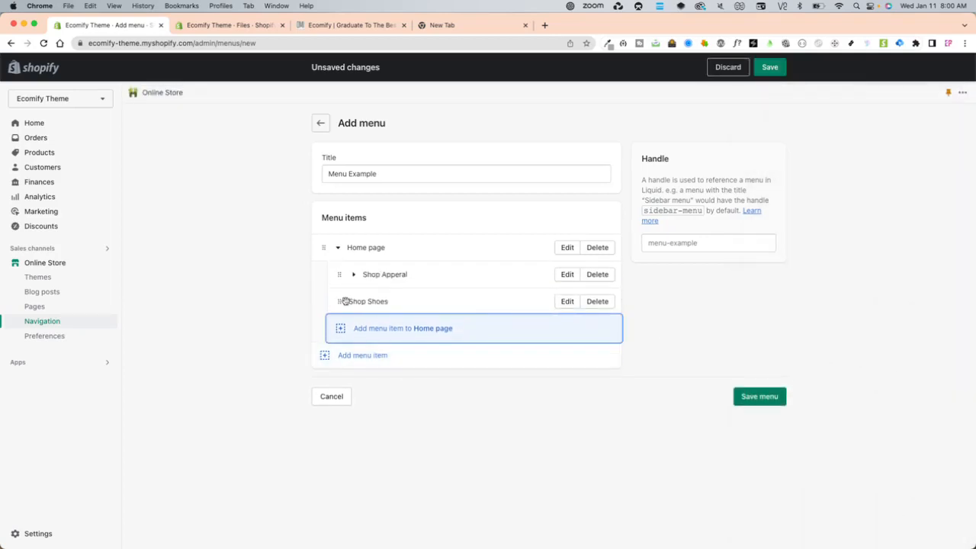
Add the Ecomify Cream Solution product under Home page, nest it under Shop Shoes, and collapse Shop Shoes
left_click(365, 329)
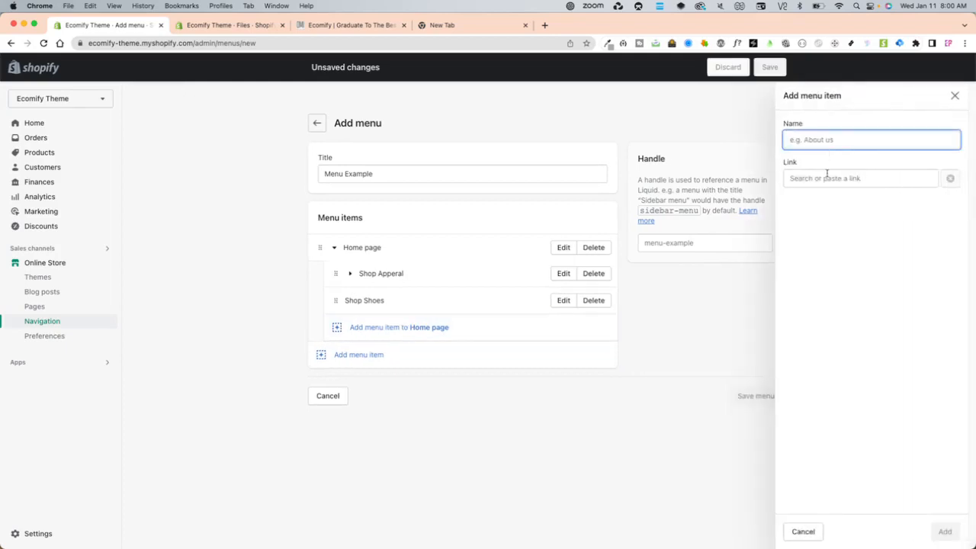
left_click(827, 177)
left_click(831, 262)
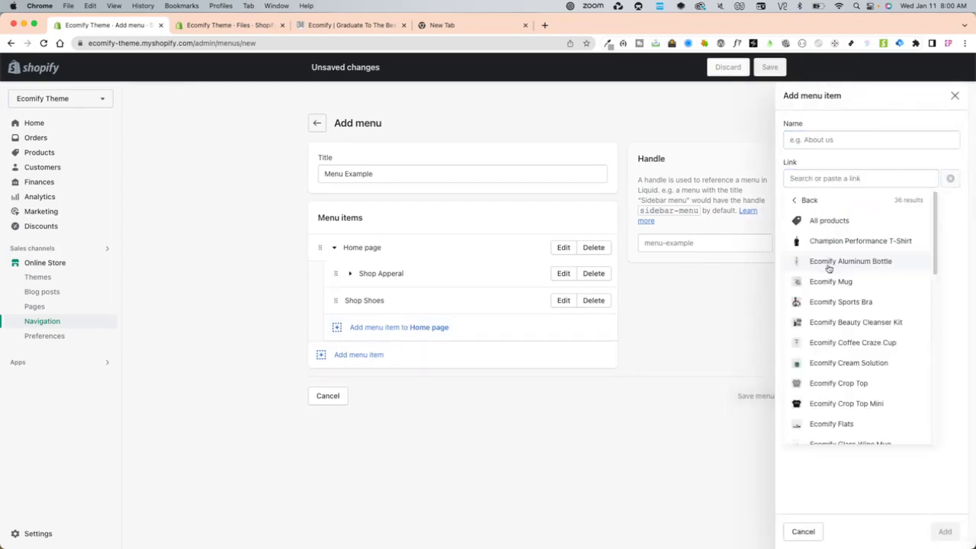
left_click(844, 363)
left_click(942, 531)
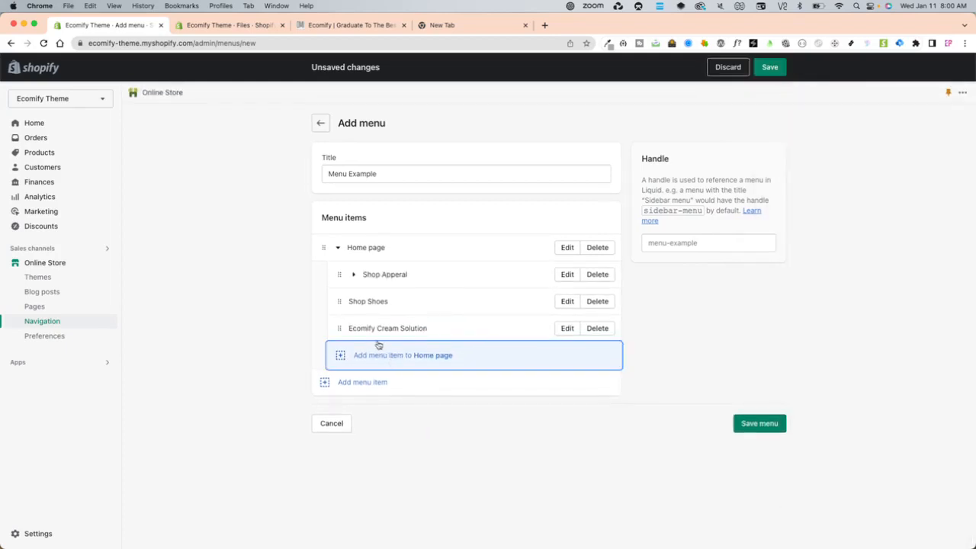
mouse_move(338, 328)
left_mouse_down()
mouse_move(347, 312)
mouse_move(353, 327)
left_mouse_up()
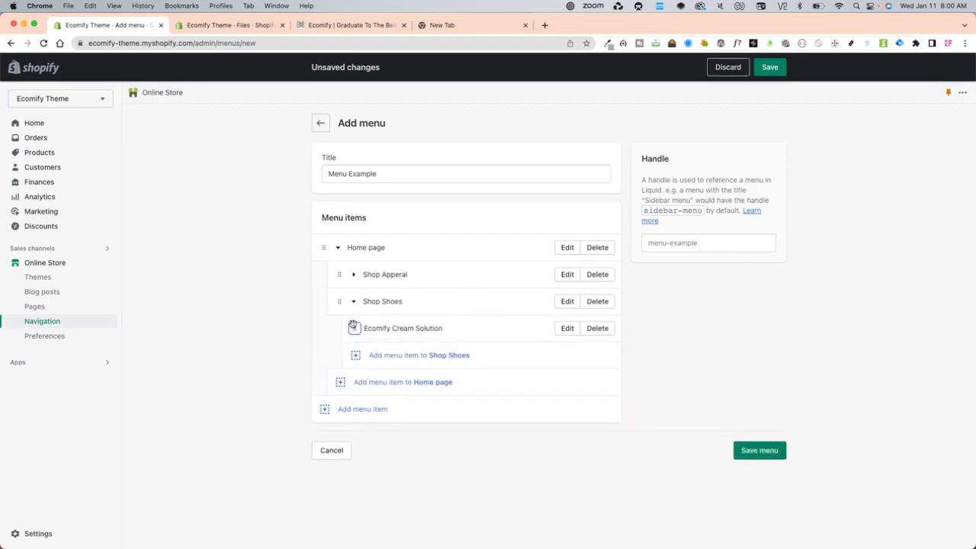
left_click(355, 303)
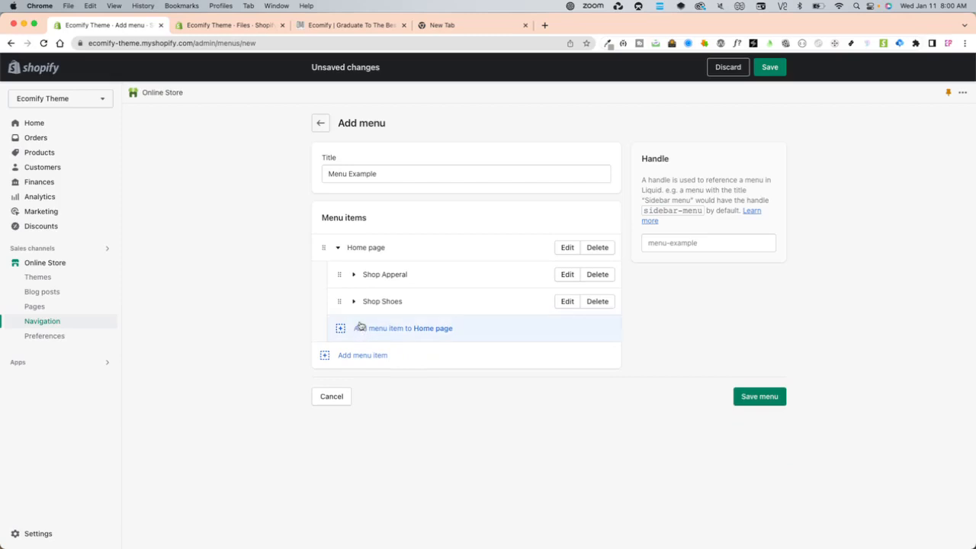
left_click(355, 303)
left_click(355, 303)
Start a new item under Home page named "Shop all | rachit-tank-2cFZ_FB08UM-unsplash.jpg", copying the file name from the image URL
left_click(381, 328)
left_click(797, 143)
type("Shop all |")
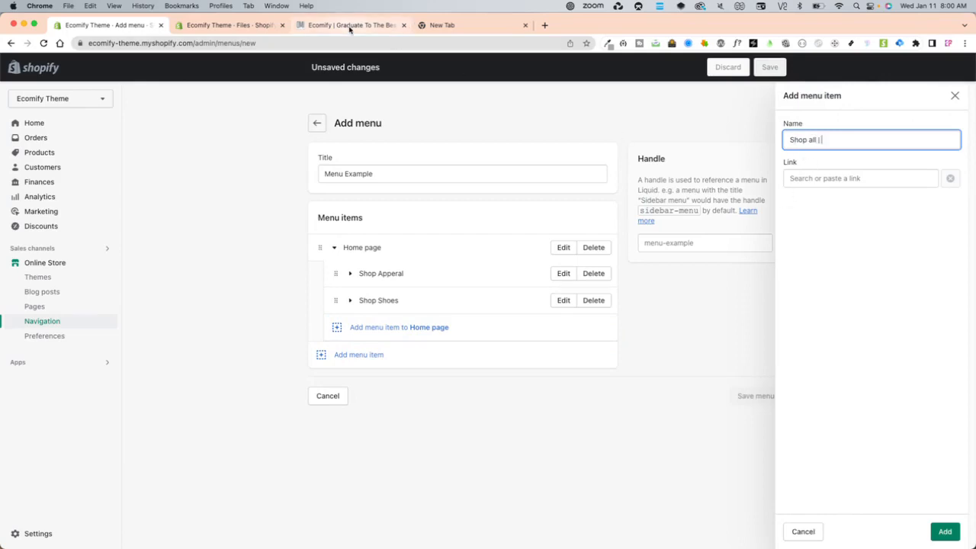
left_click(441, 28)
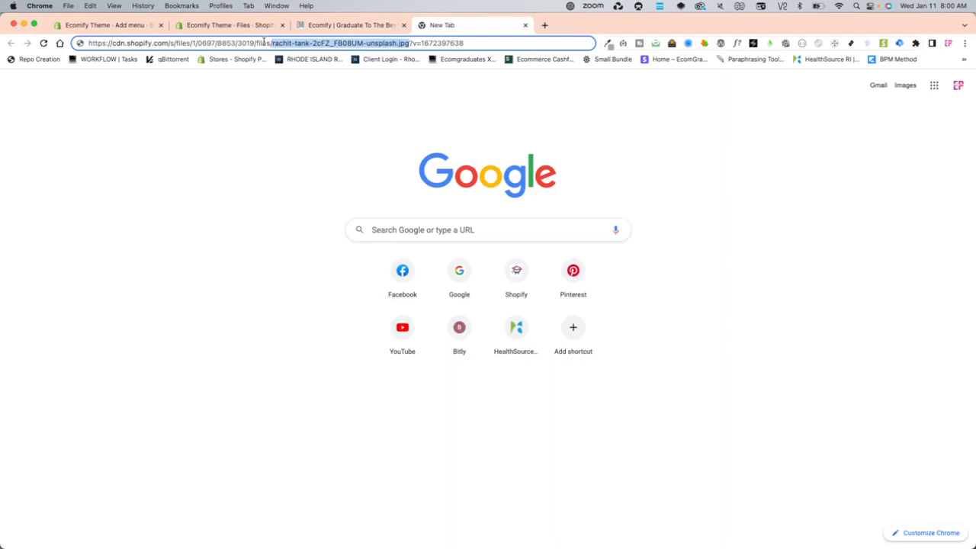
left_click(279, 42)
left_click_drag(274, 44, 406, 43)
left_click(252, 25)
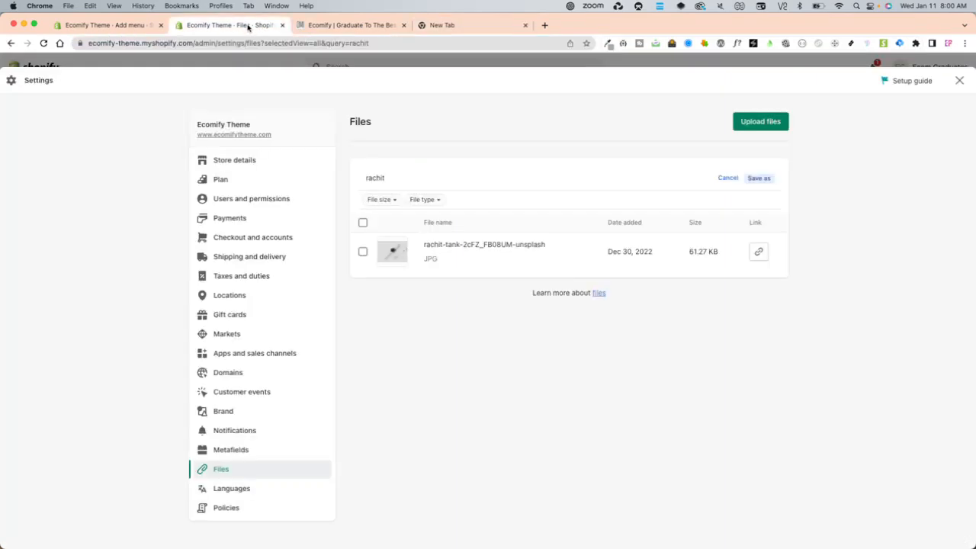
left_click(130, 25)
type("rachit-tank-2cFZ_FB08UM-unsplash.jpg")
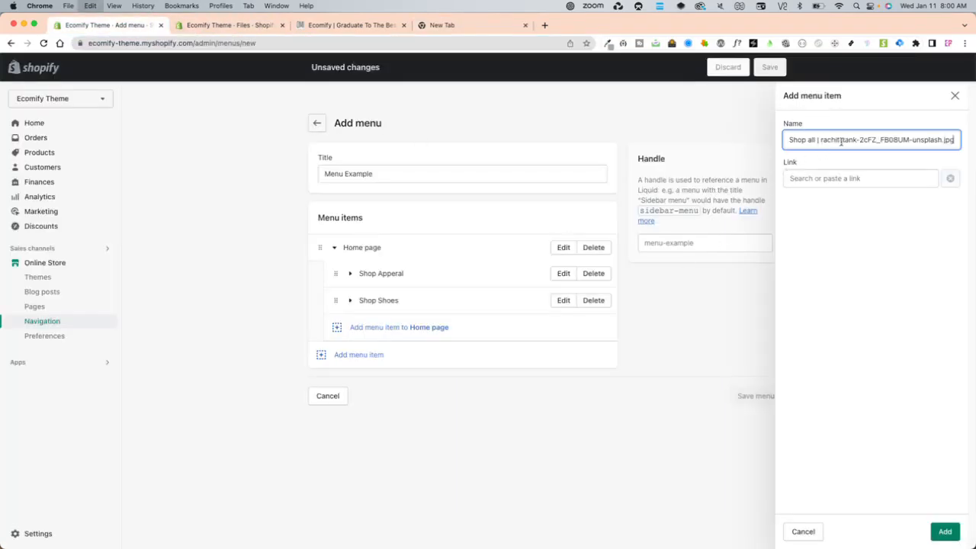
Link the new Shop all image item to All collections and add it to the menu
left_click(833, 178)
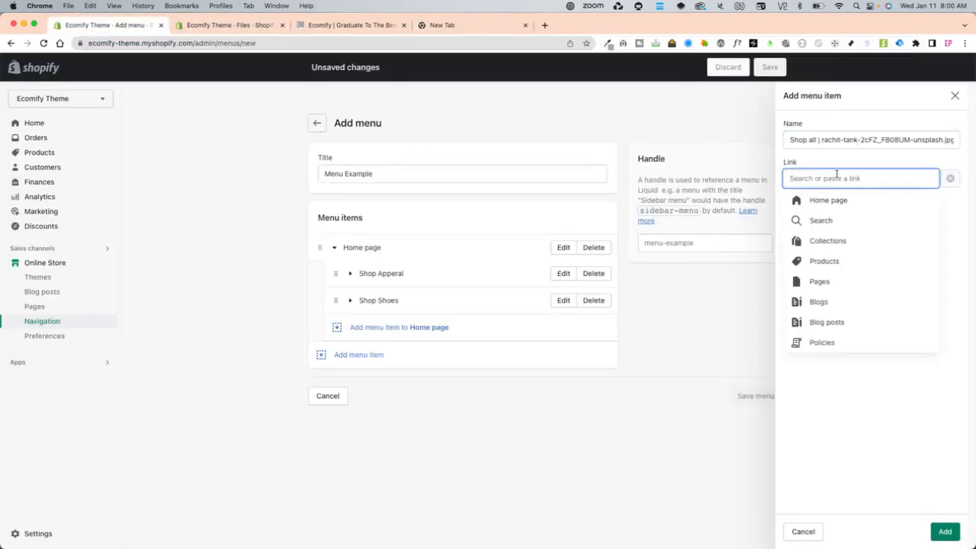
left_click(838, 240)
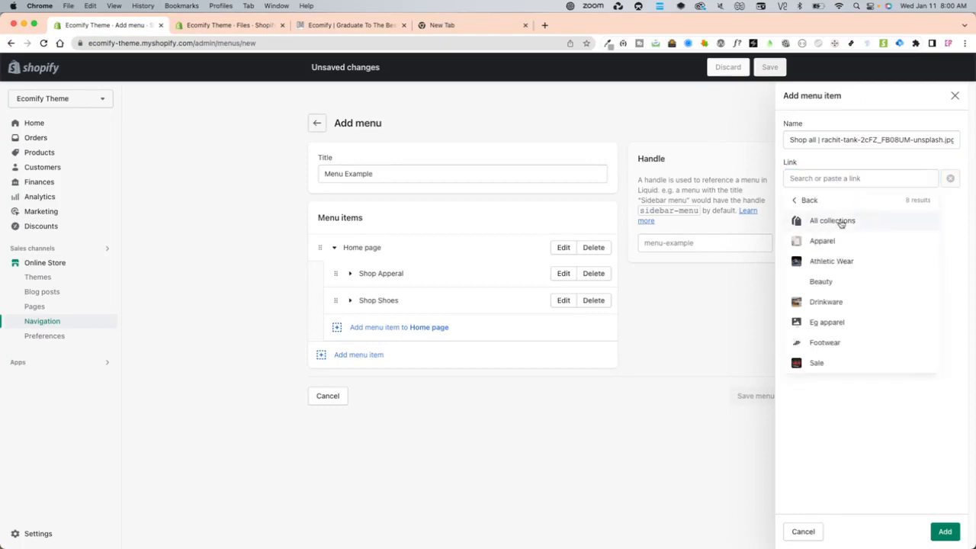
left_click(840, 222)
left_click(945, 531)
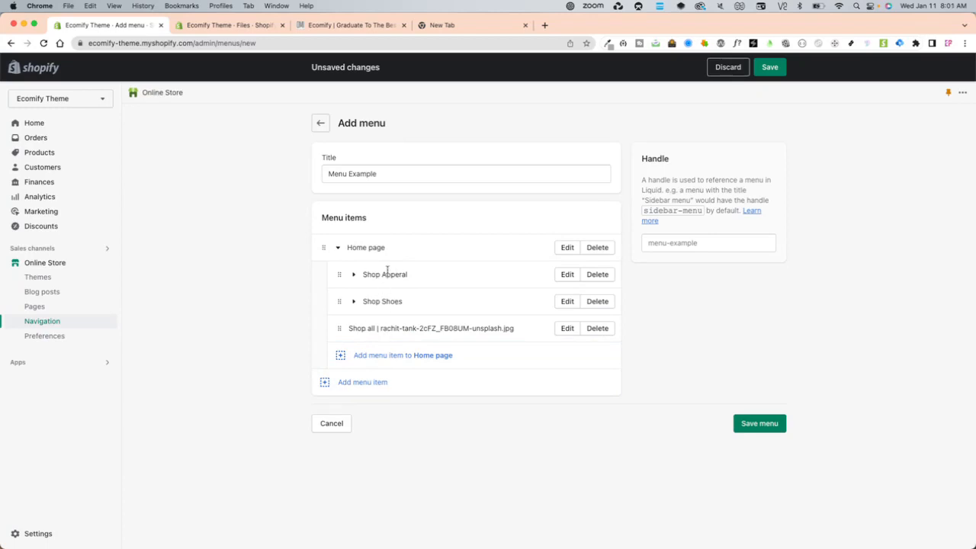
Examine the image in the storefront's Shop mega menu and its source file in the store's Files, and return to the menu editor
left_click(336, 25)
mouse_move(438, 87)
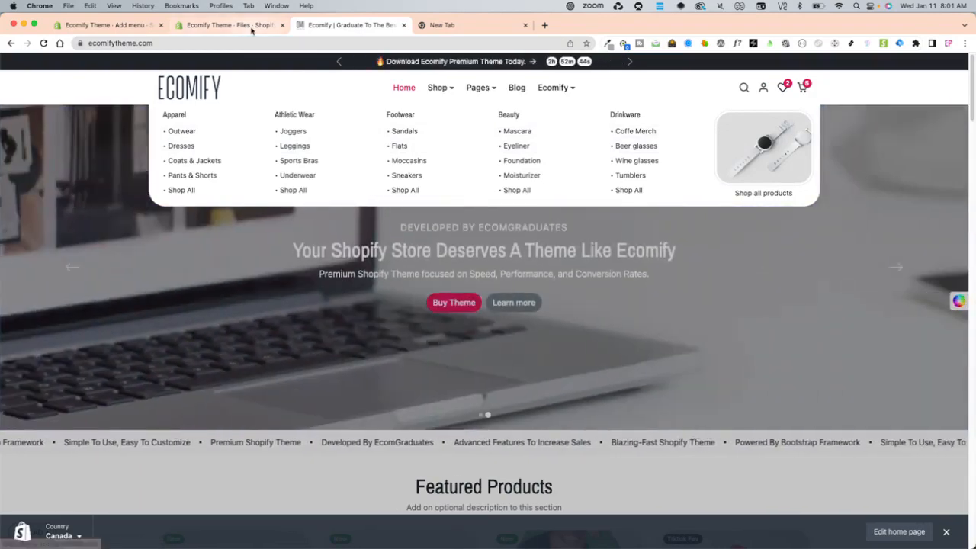
left_click(252, 28)
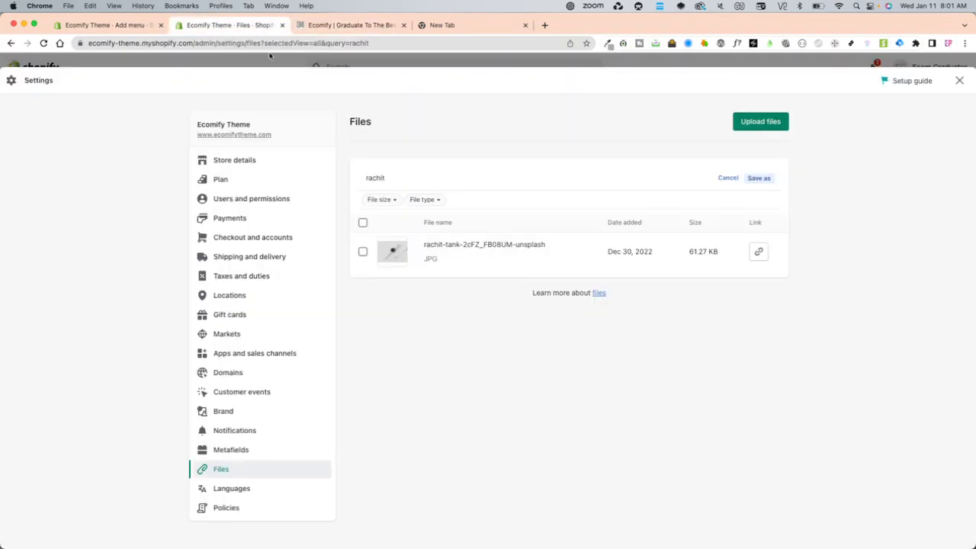
left_click(119, 25)
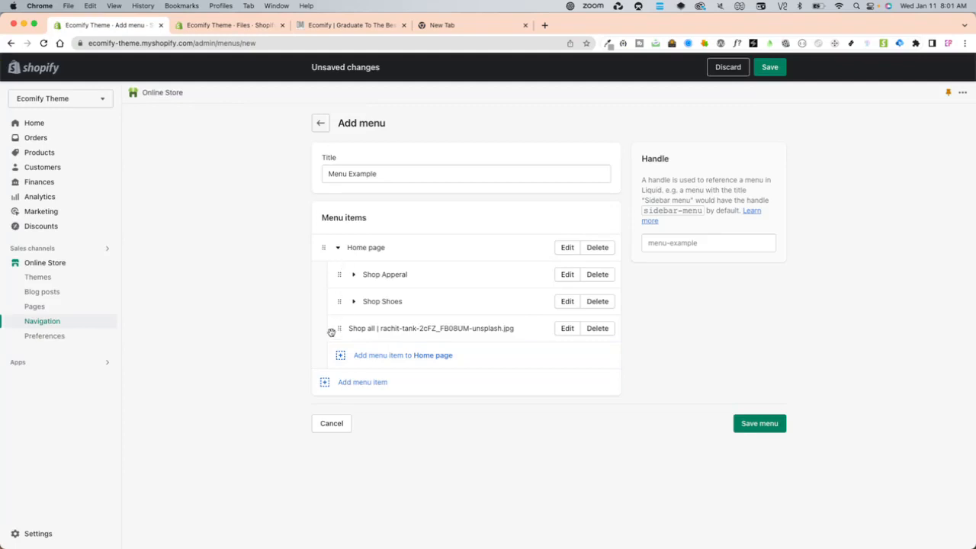
Move the Shop all image item above Shop Apperal under Home page and save the menu
left_click_drag(336, 328, 340, 275)
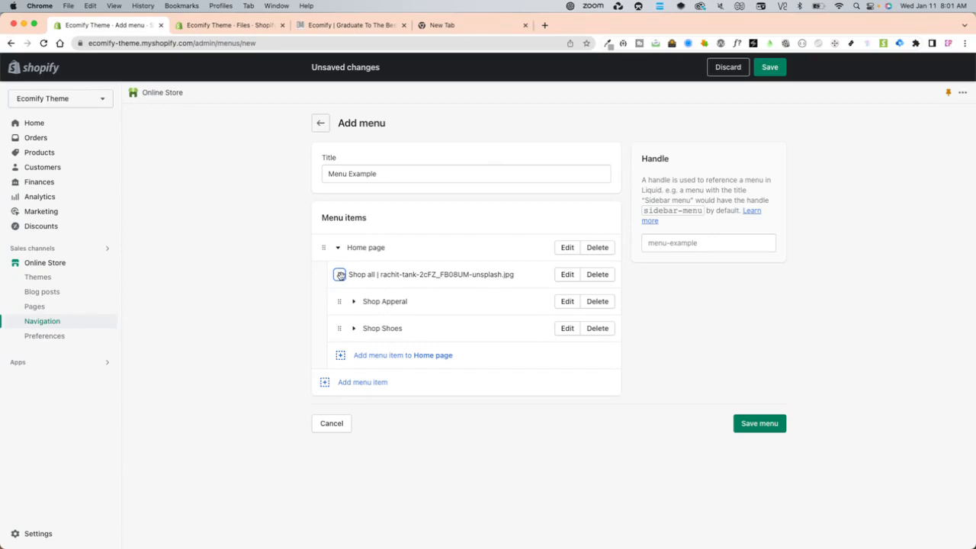
left_click(764, 430)
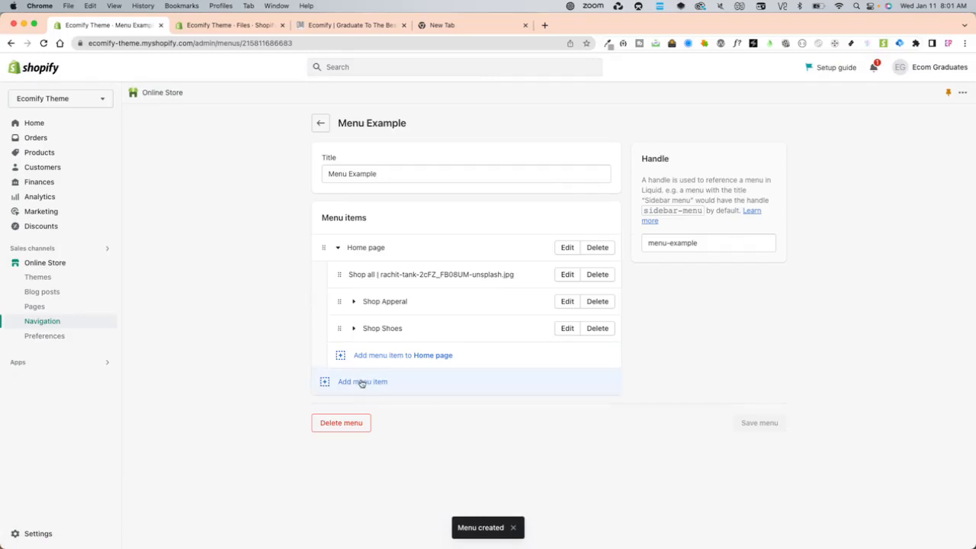
Add a top-level FAQs item linked to the FAQs page, collapse Home page, and save the menu
left_click(361, 382)
left_click(834, 183)
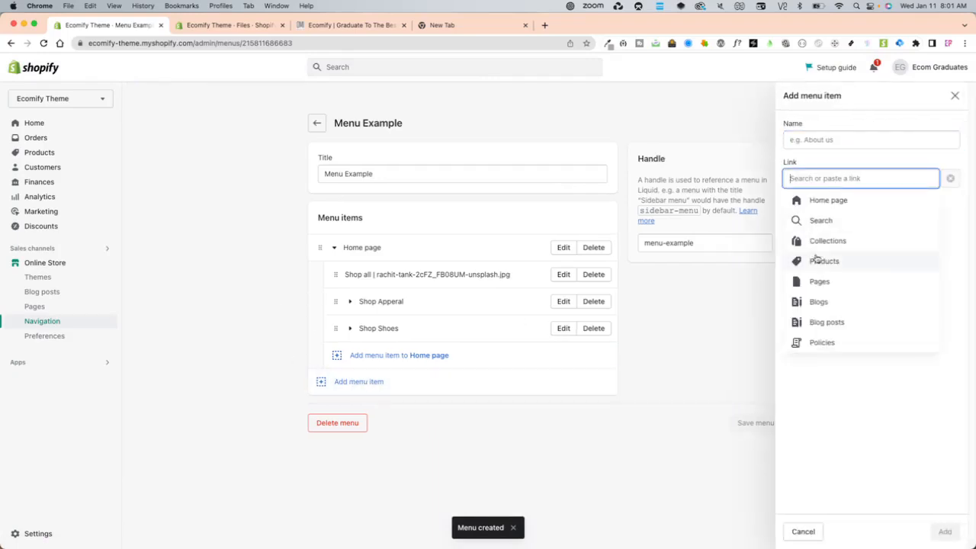
left_click(820, 284)
left_click(815, 280)
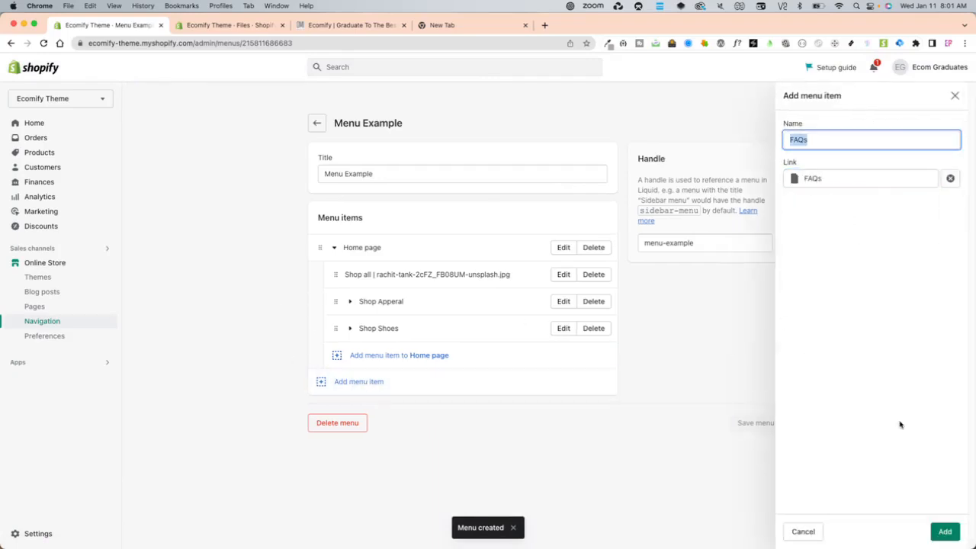
left_click(945, 531)
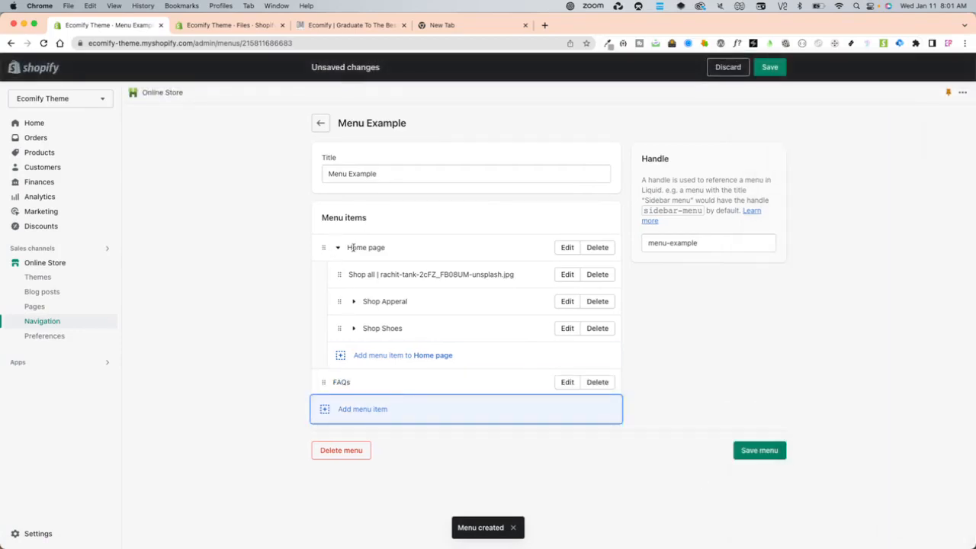
left_click(338, 247)
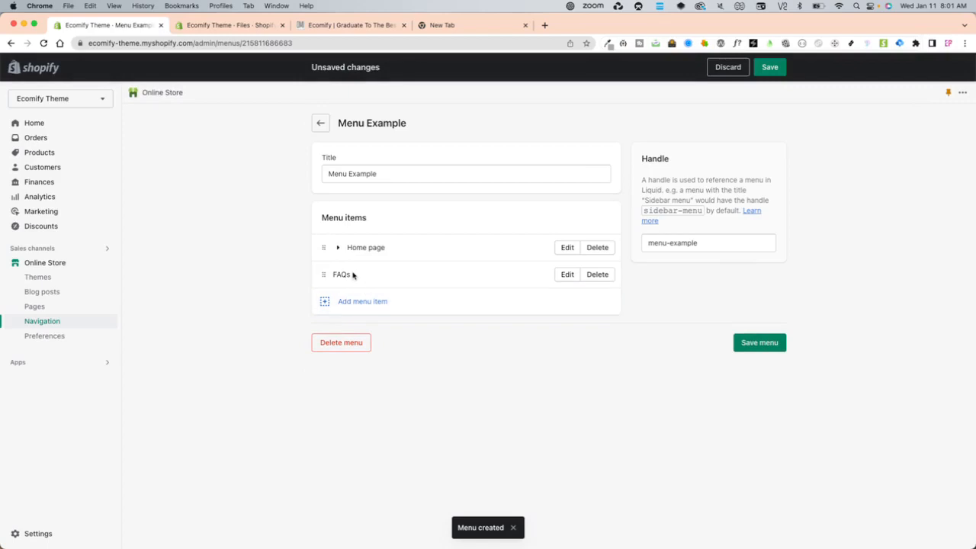
left_click(738, 351)
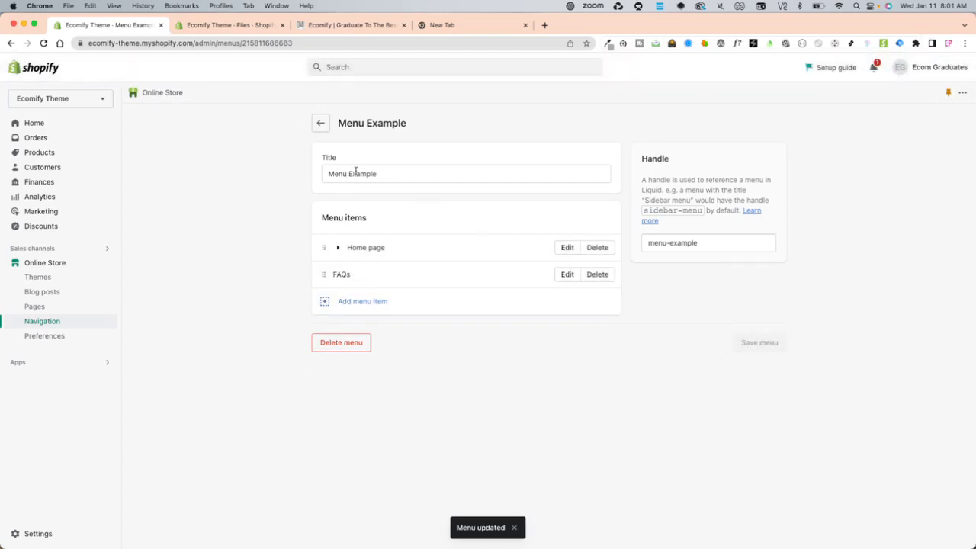
Change the menu's title to Menu desktop
left_click_drag(349, 174, 395, 175)
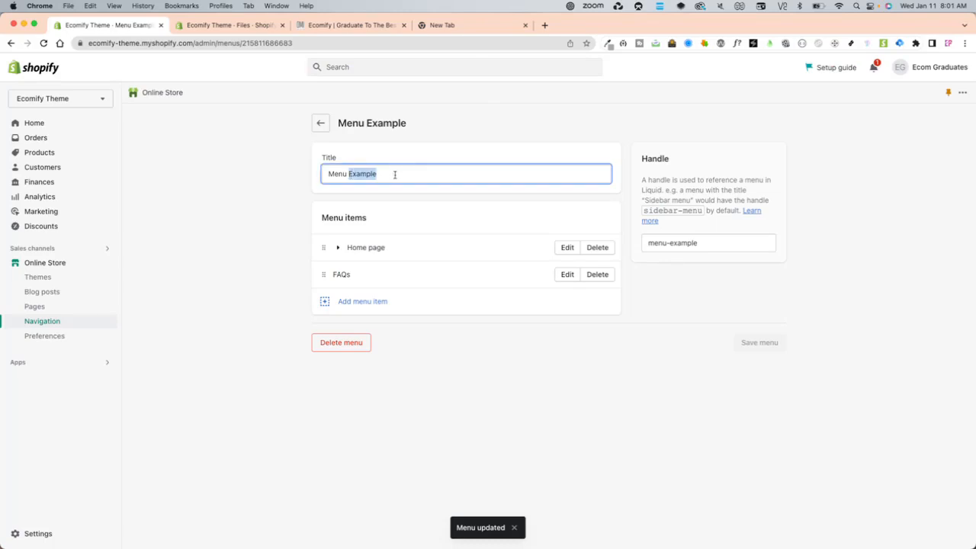
type("desktop")
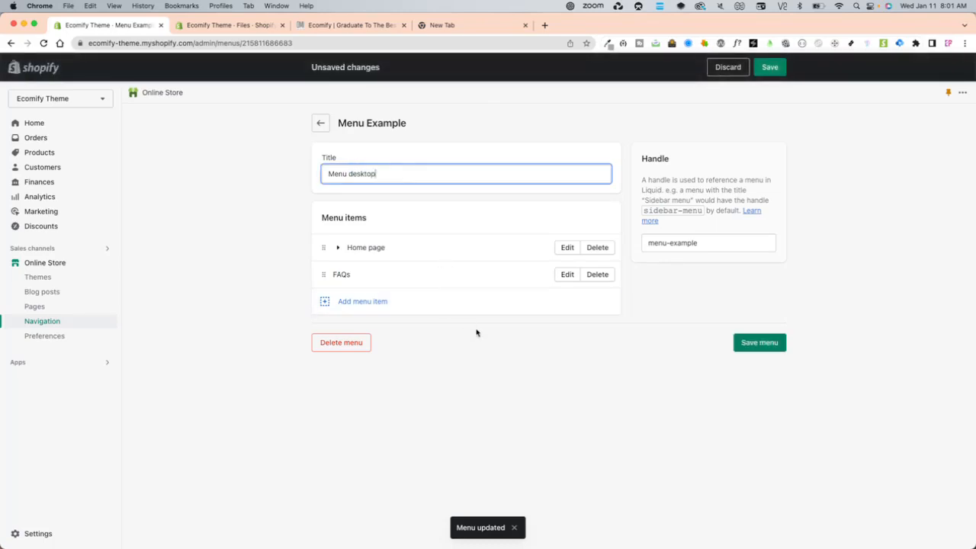
Save the Menu desktop menu and open Main menu from the store's navigation menus
left_click(749, 345)
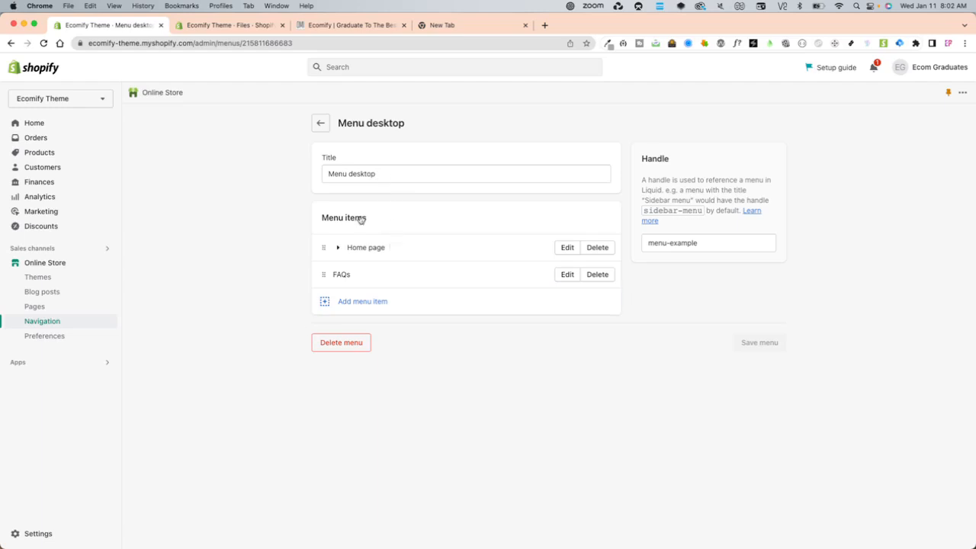
left_click(77, 321)
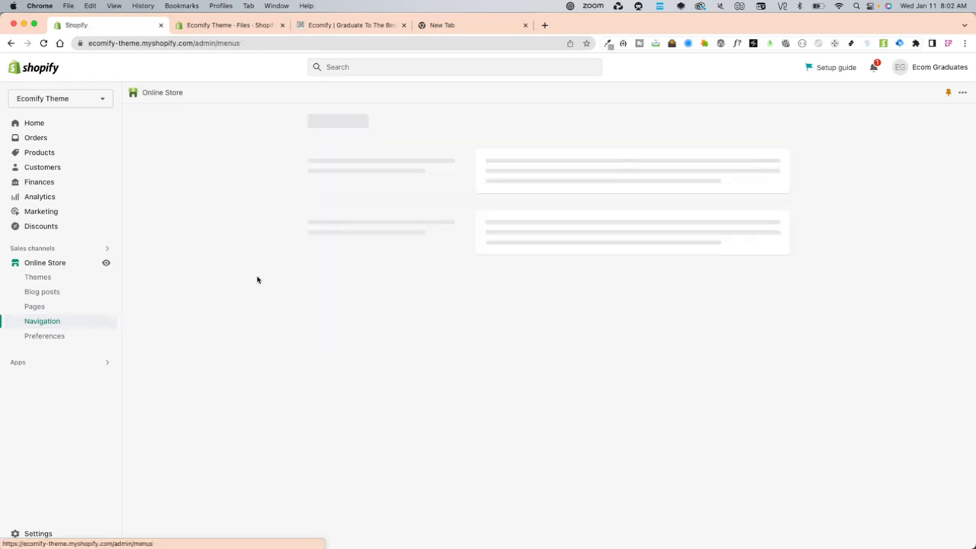
left_click(496, 269)
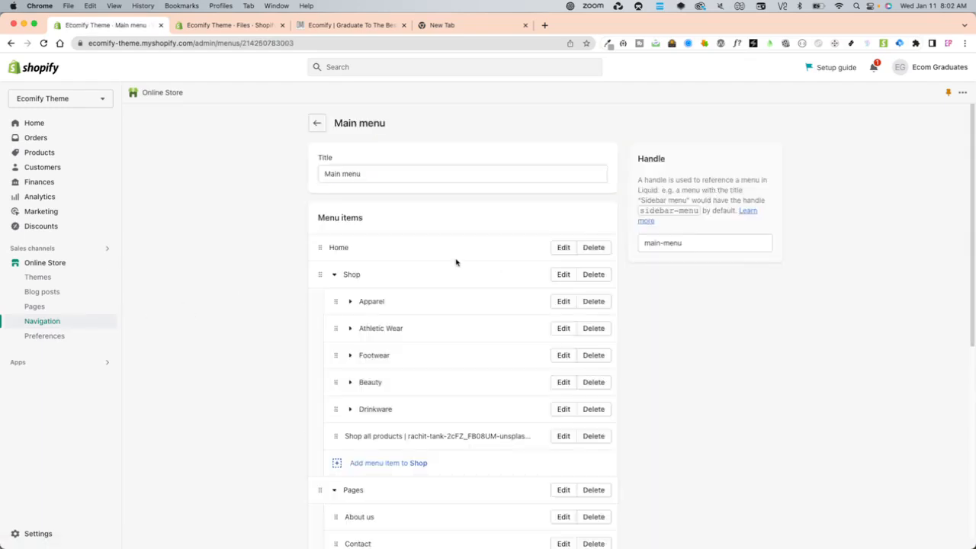
Collapse Main menu's top-level groups, move the Shop all products image item above Apparel under Shop, and save the menu
left_click(334, 276)
left_click(333, 302)
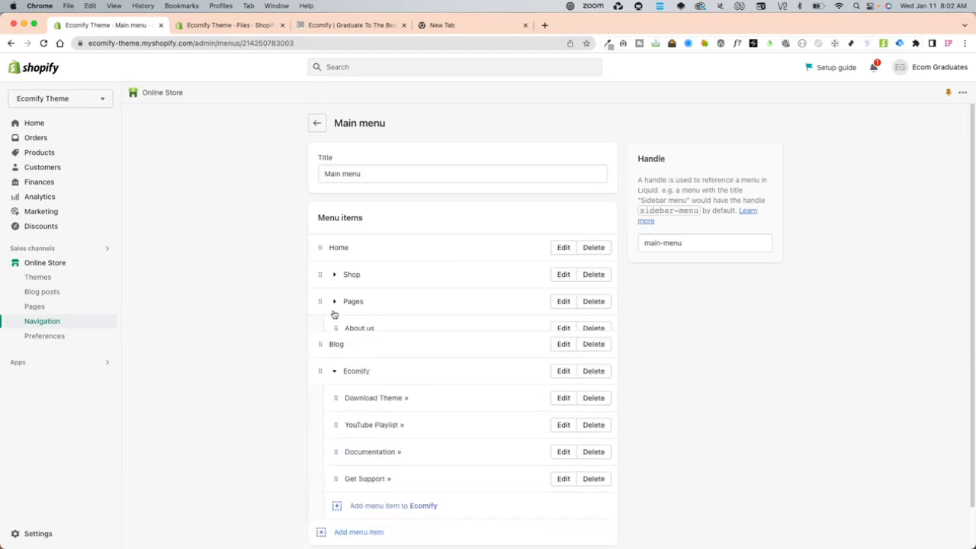
left_click(337, 356)
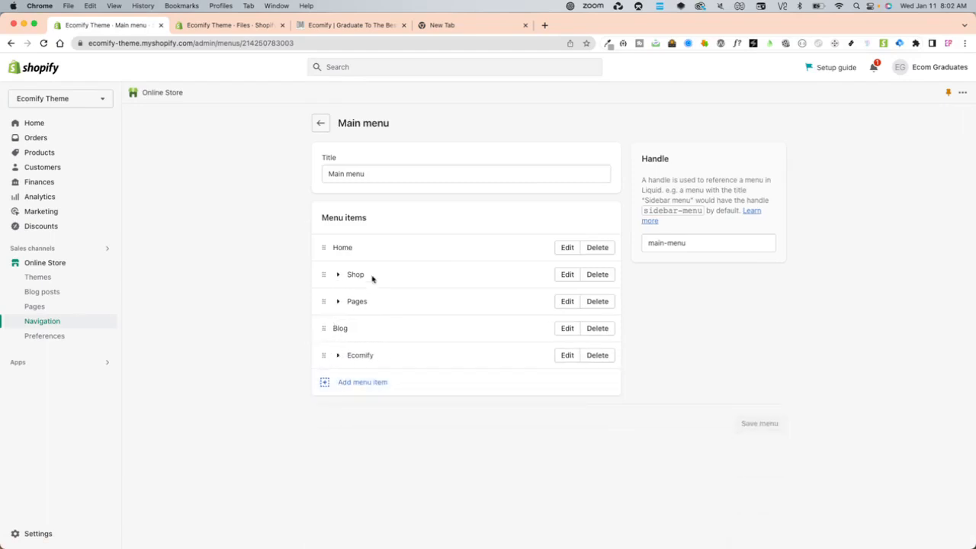
left_click(338, 275)
scroll(425, 411, "down", 2)
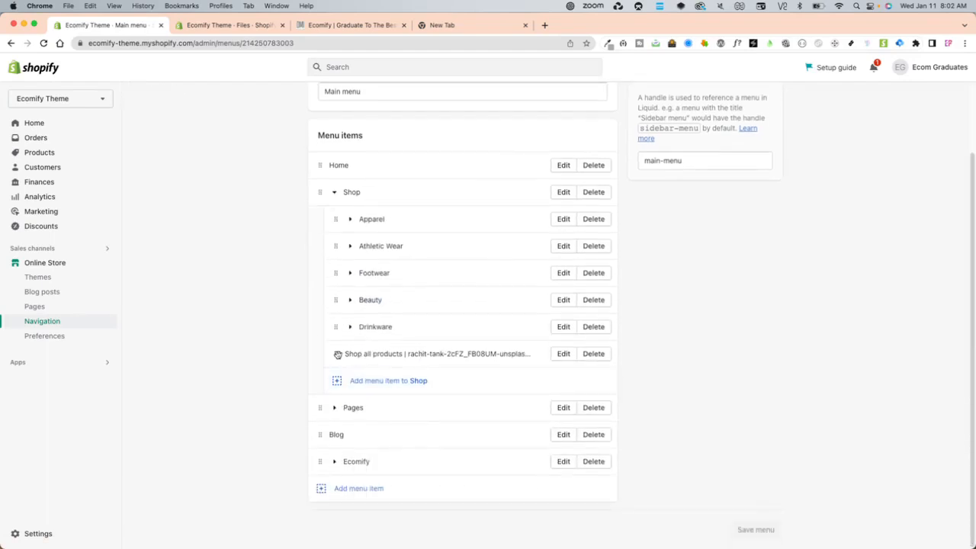
left_click_drag(335, 355, 333, 252)
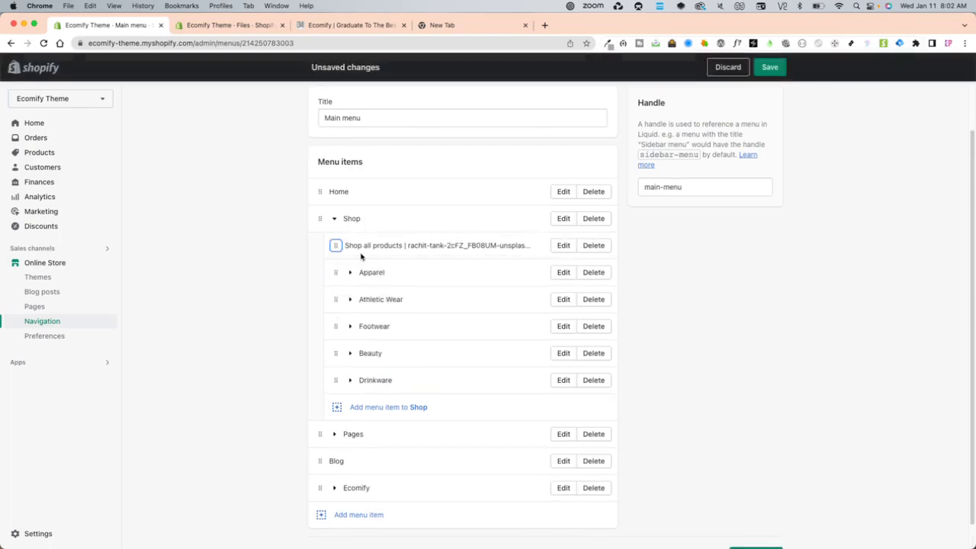
left_click(769, 67)
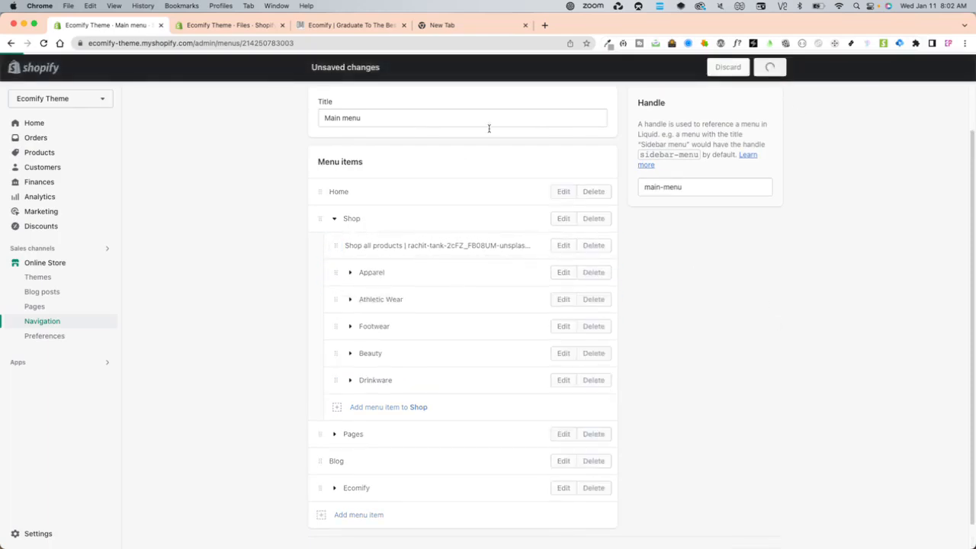
Reload the storefront, check the image's position in the Shop mega menu, and return to the Main menu editor
left_click(365, 29)
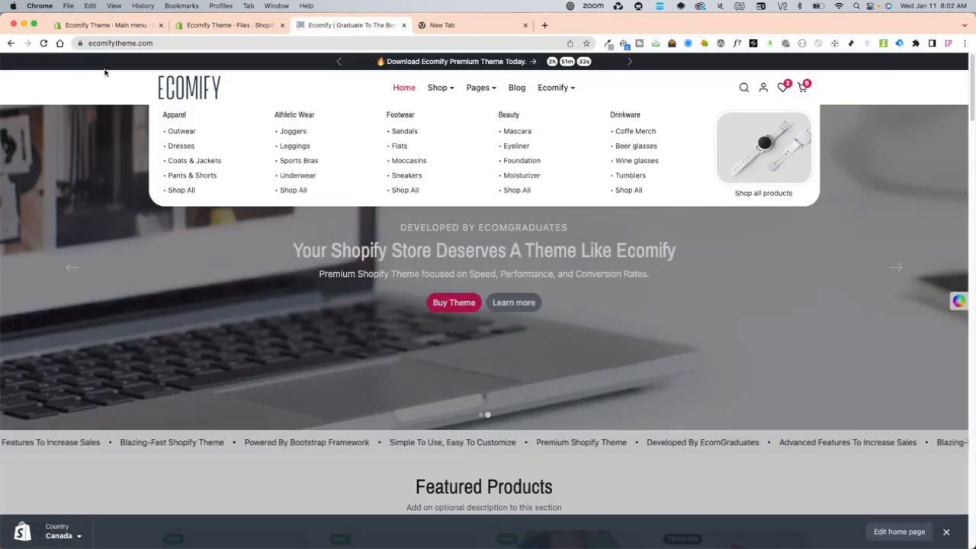
left_click(42, 42)
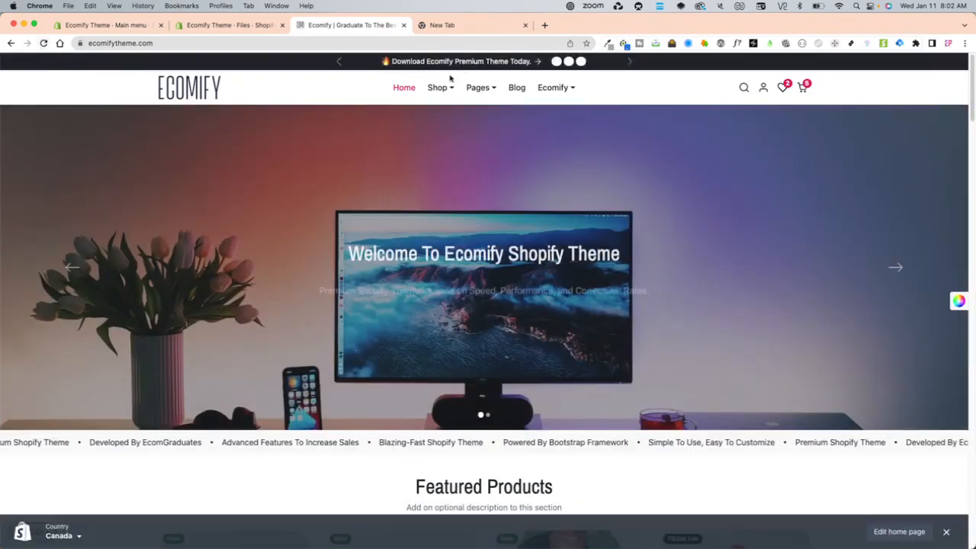
mouse_move(443, 86)
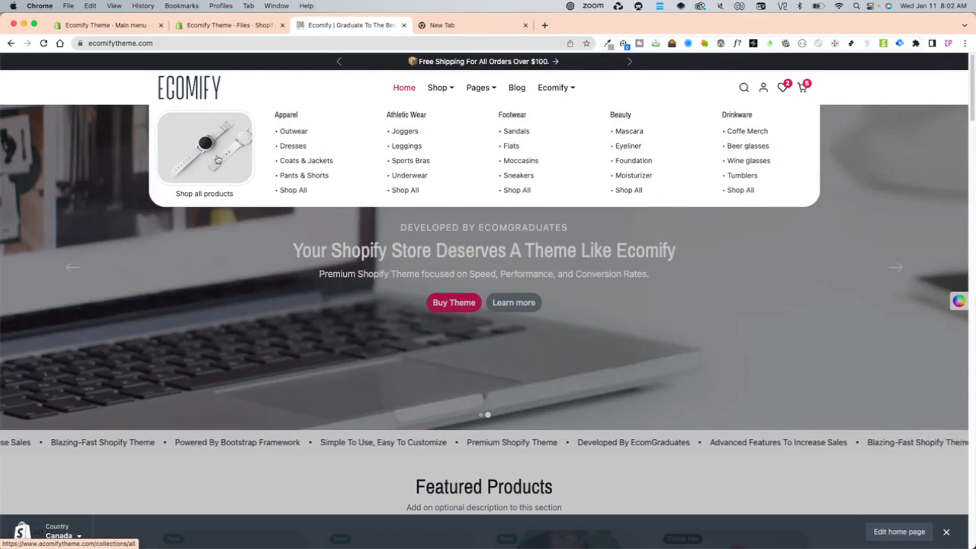
left_click(245, 26)
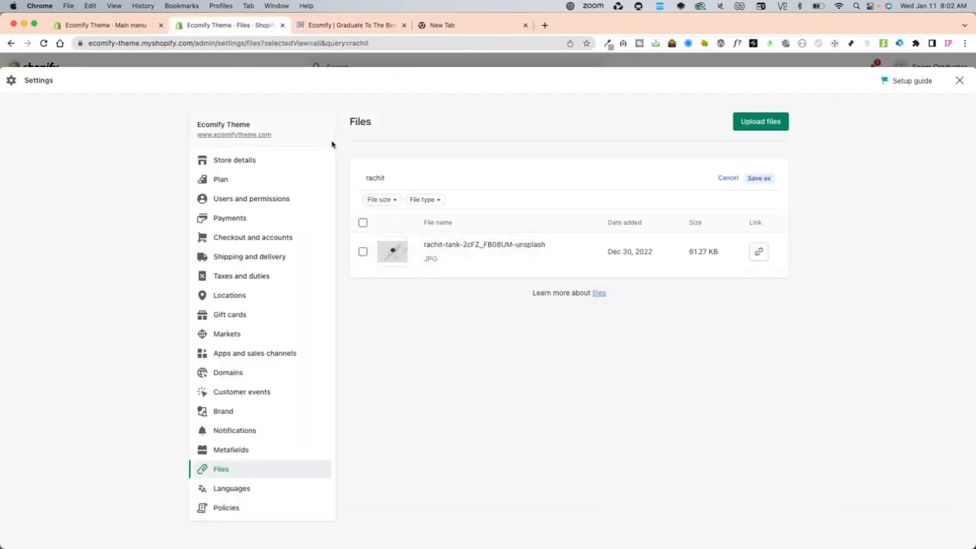
left_click(107, 25)
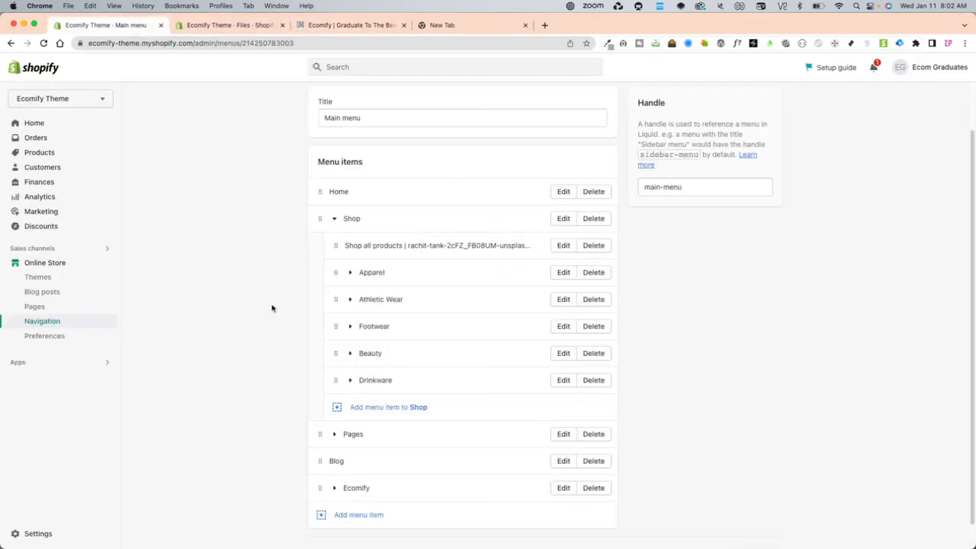
Review the store's list of navigation menus and reopen Main menu to look over its items
left_click(42, 321)
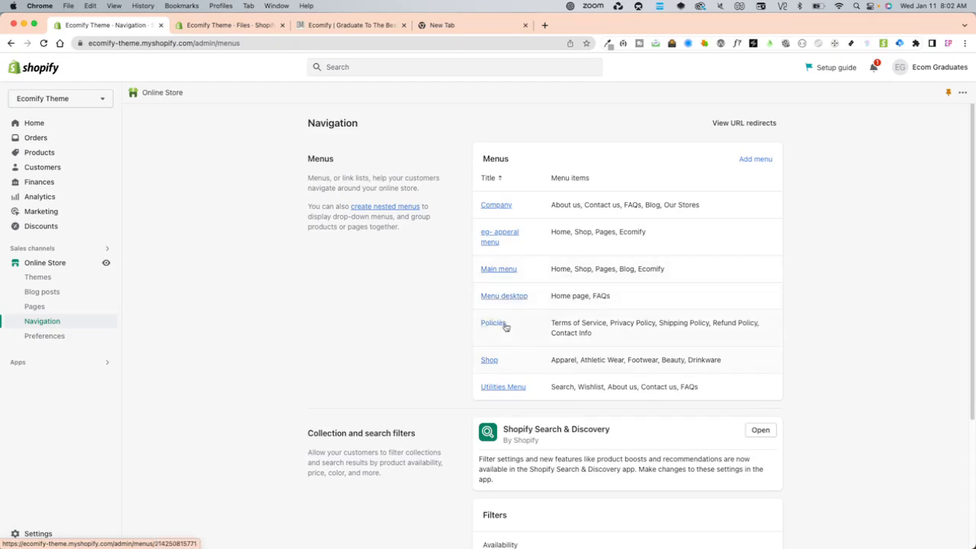
left_click(500, 272)
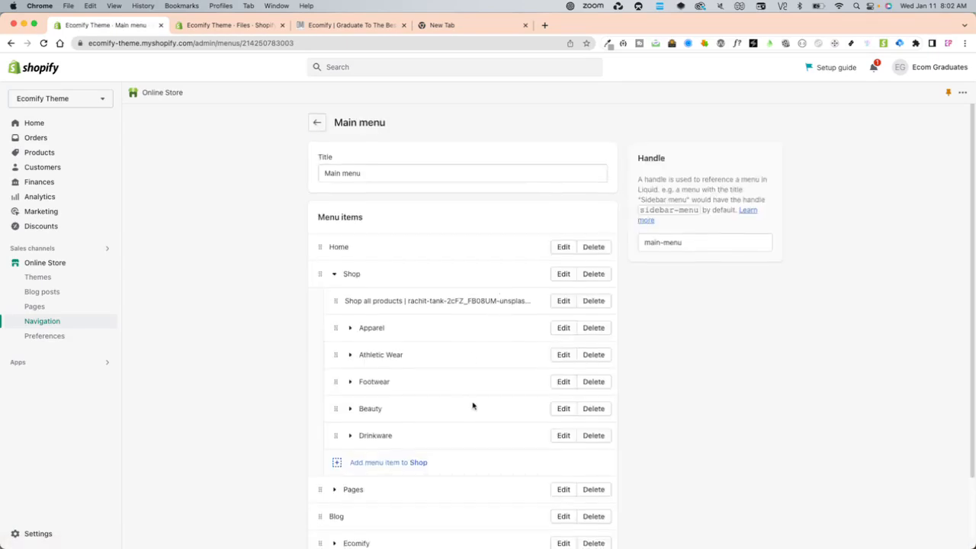
scroll(473, 405, "down", 2)
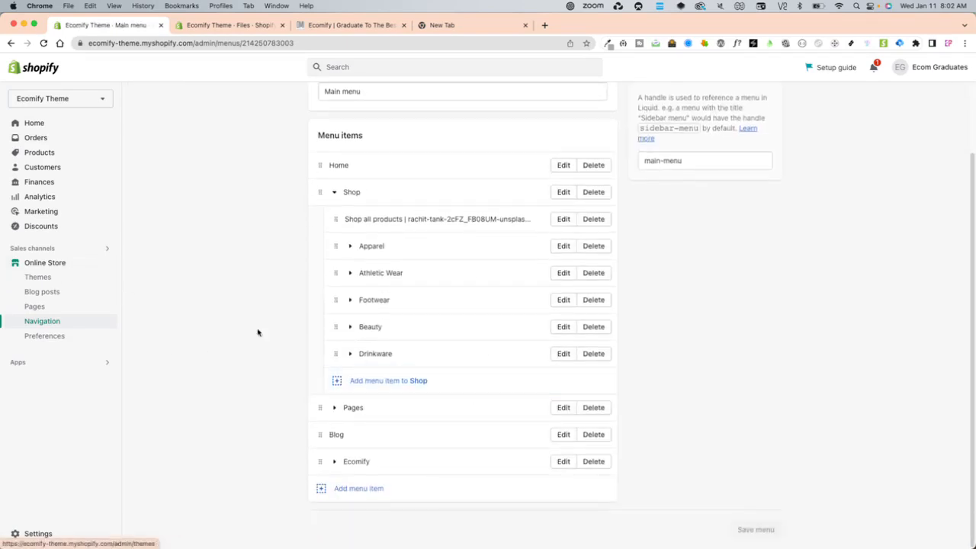
Open the ecomify-v1 theme for customization and select its Navbar section
left_click(88, 278)
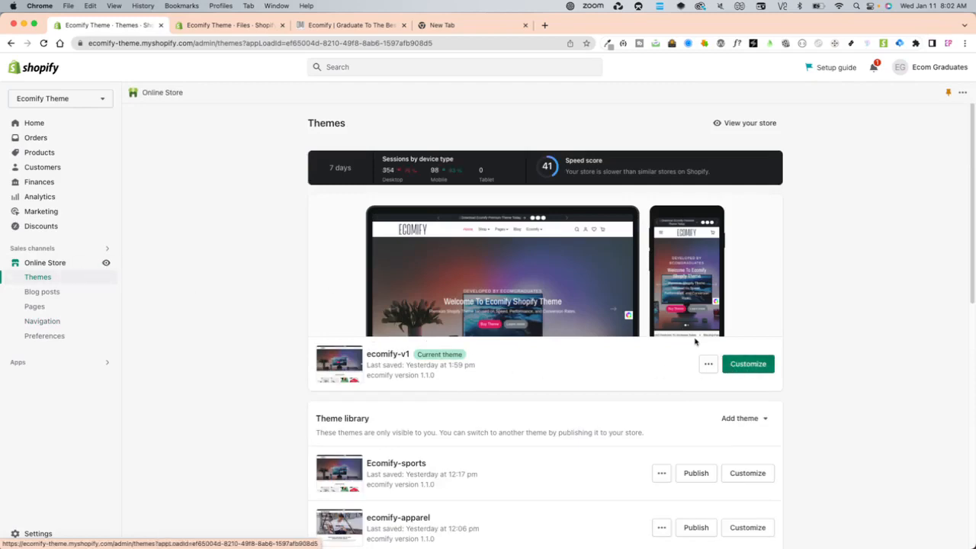
left_click(751, 368)
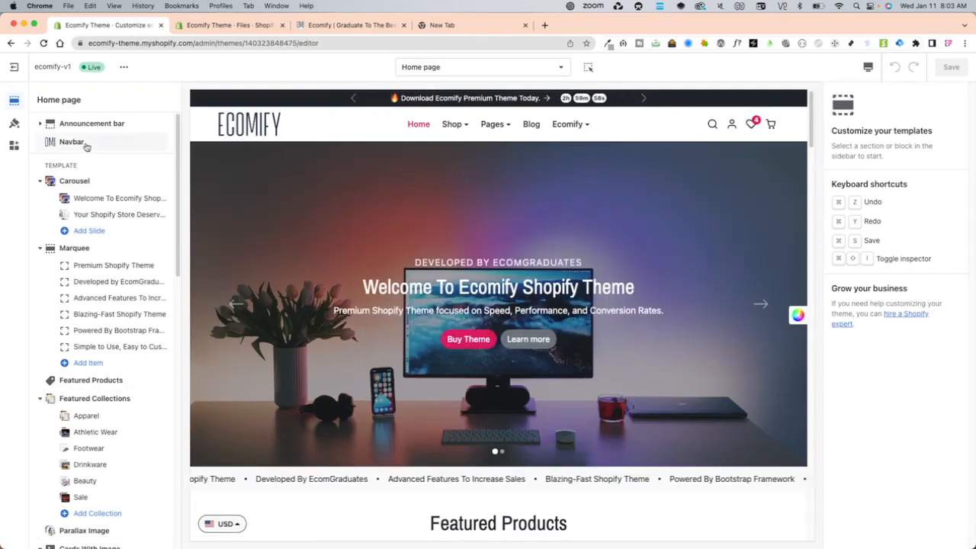
left_click(80, 144)
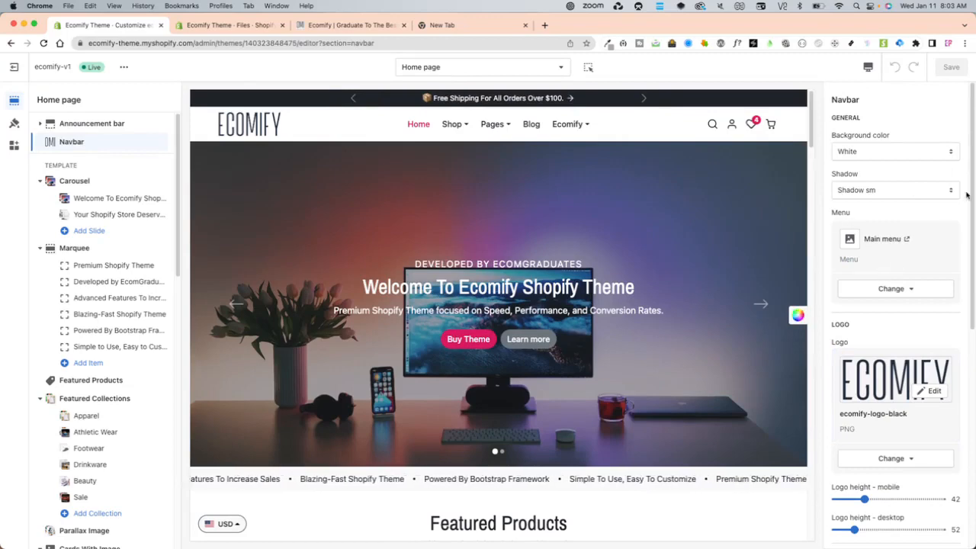
Examine the Navbar section's menu, logo and offcanvas menu settings, including the mobile and utilities menu assignments
scroll(966, 196, "down", 5)
scroll(958, 374, "up", 5)
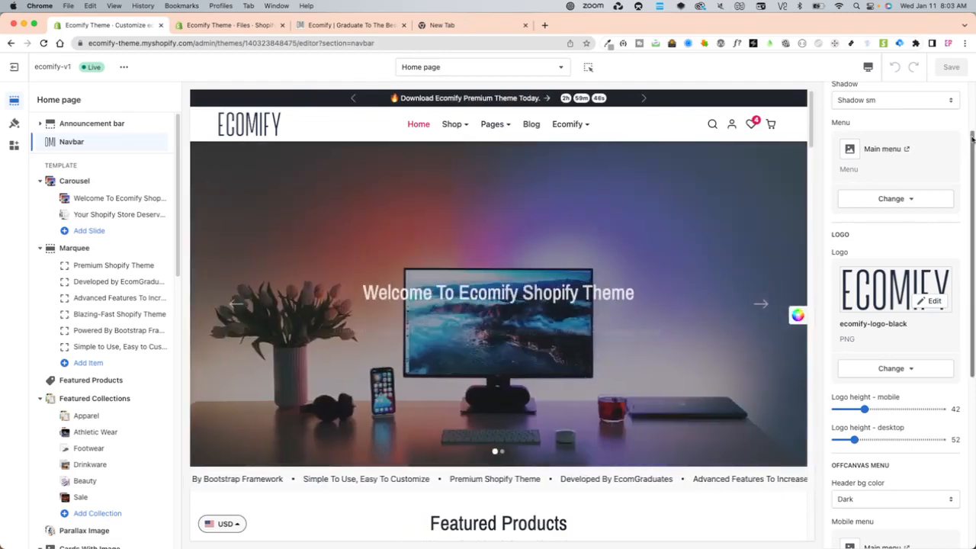
scroll(972, 243, "down", 5)
left_click_drag(972, 244, 972, 257)
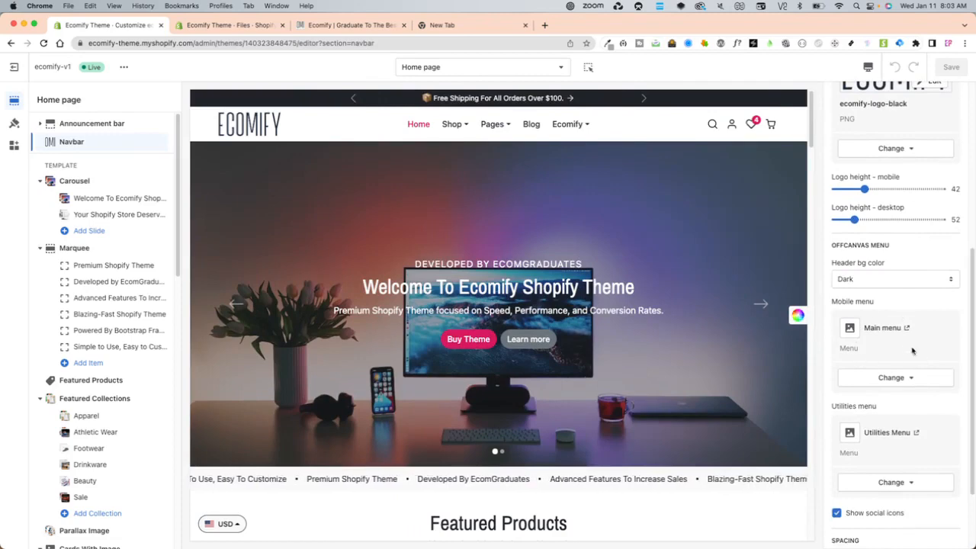
scroll(886, 344, "up", 1)
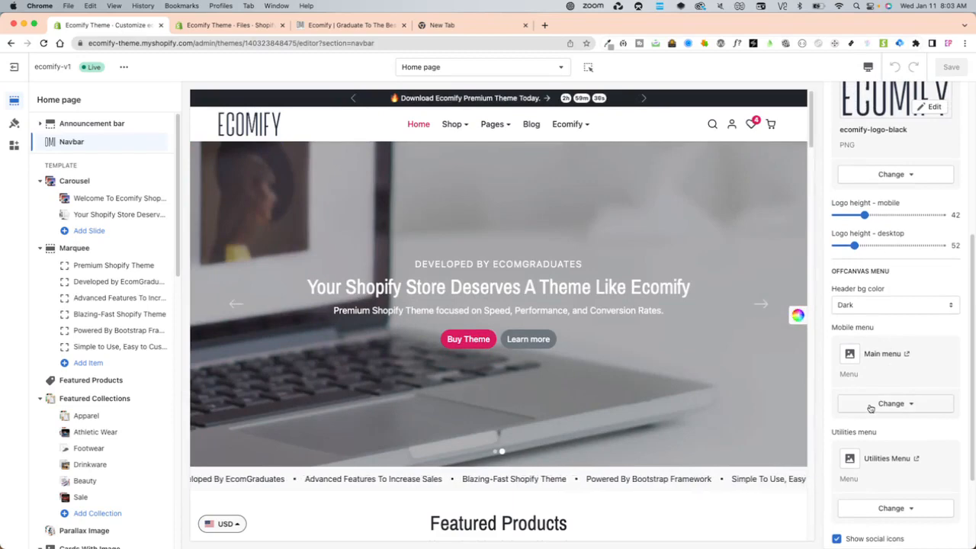
scroll(875, 391, "up", 1)
scroll(875, 390, "up", 1)
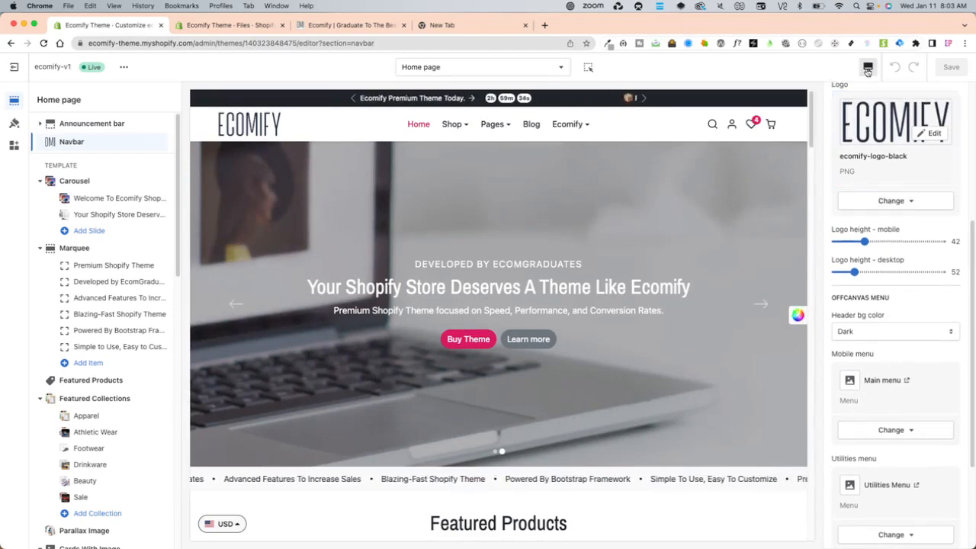
scroll(892, 101, "up", 3)
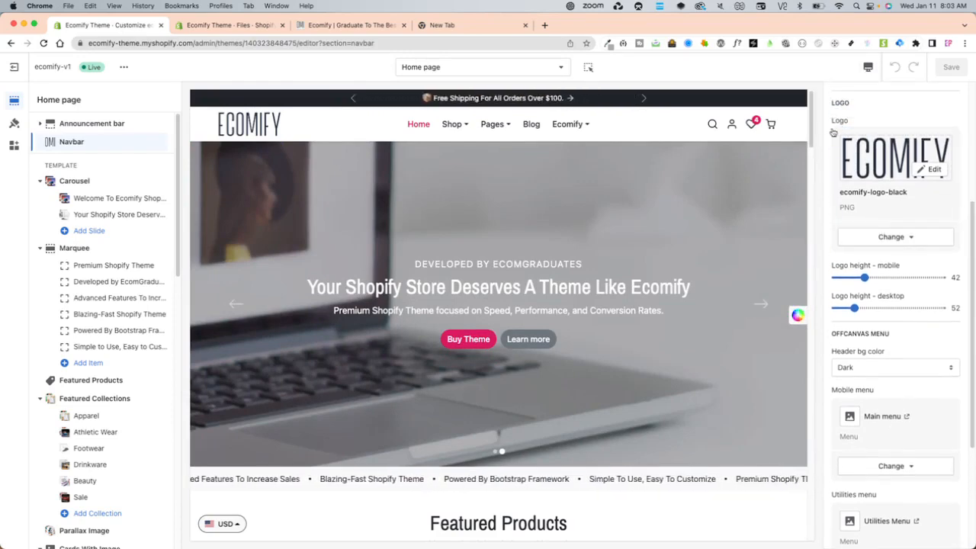
Switch the theme preview to mobile view and open the storefront's offcanvas menu
left_click(867, 66)
left_click(894, 97)
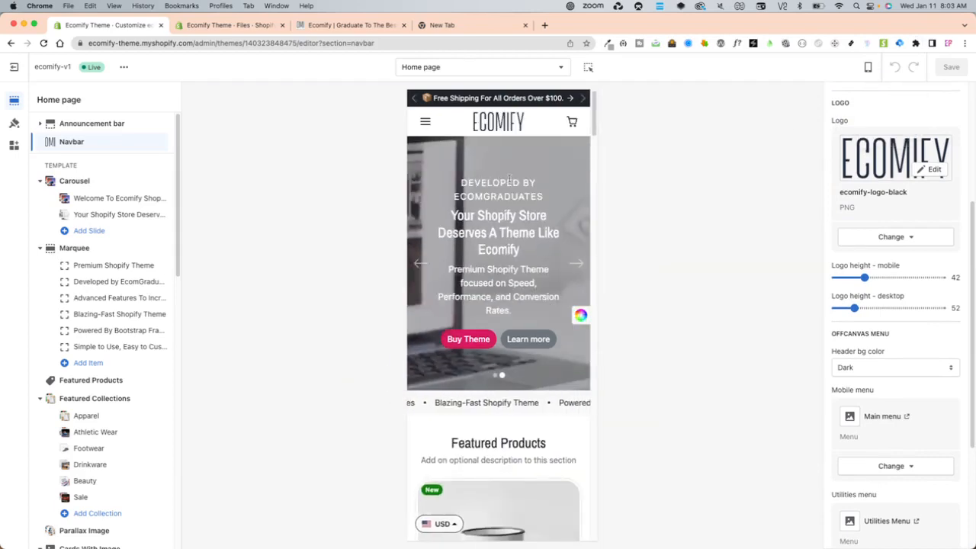
left_click(426, 123)
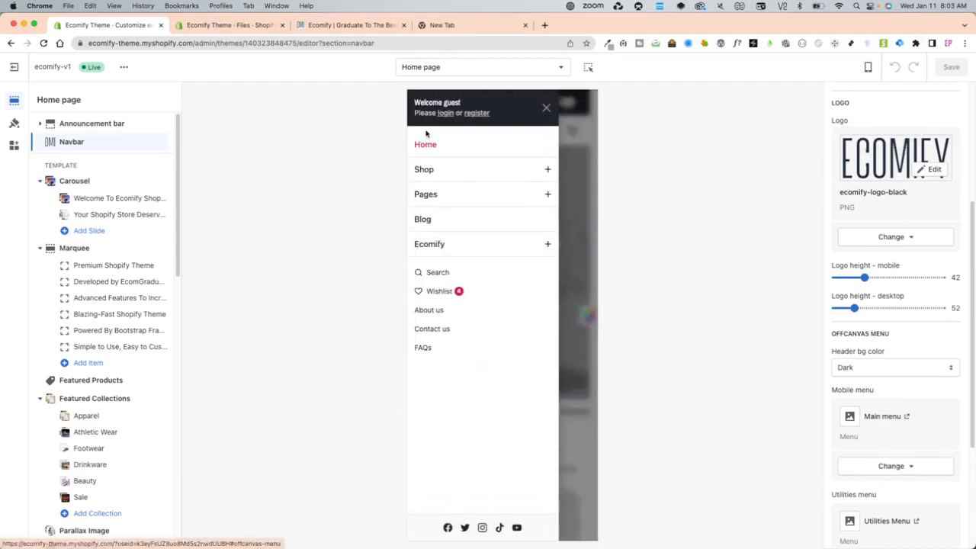
Examine the mobile menu's Shop item with its image, the Apparel and Athletic Wear links, and the Pages links, alongside the Mobile menu setting
left_click(457, 170)
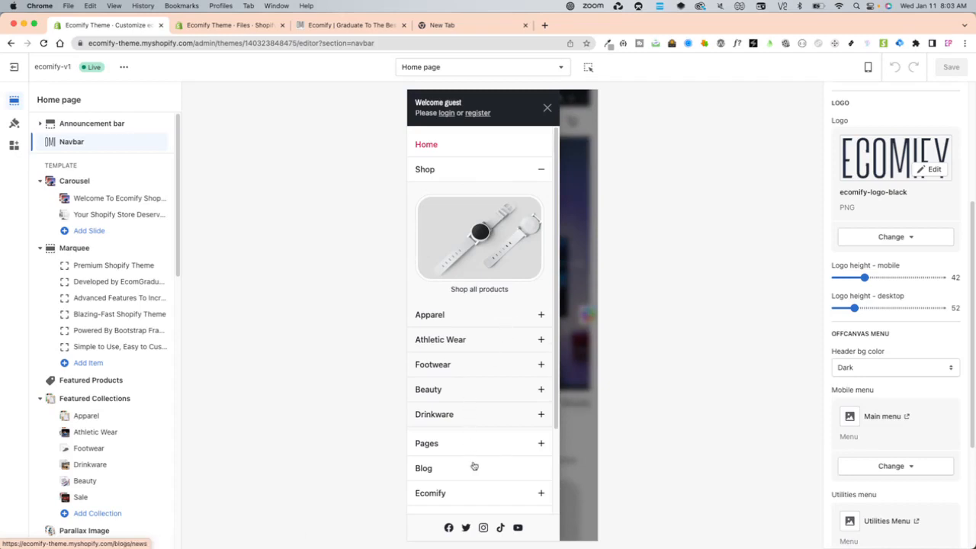
left_click(517, 320)
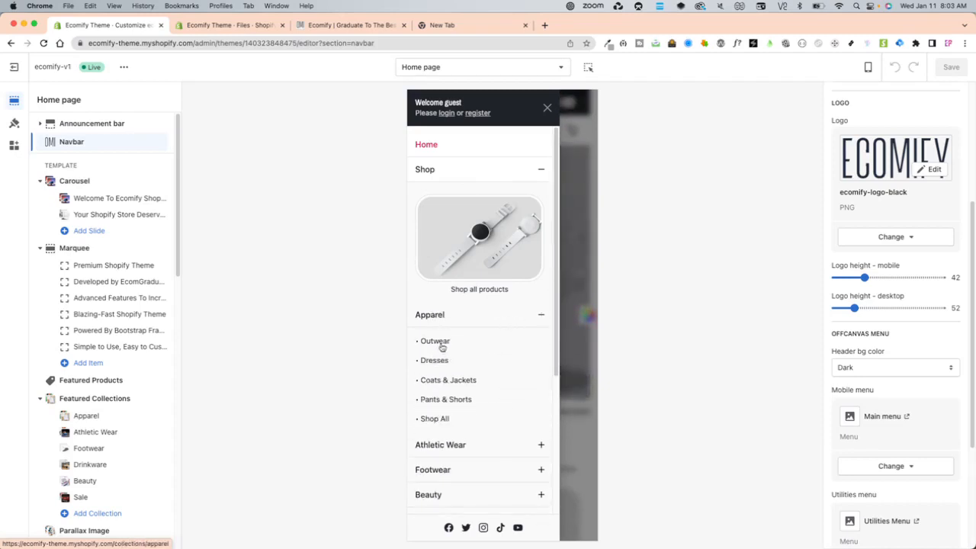
left_click(477, 315)
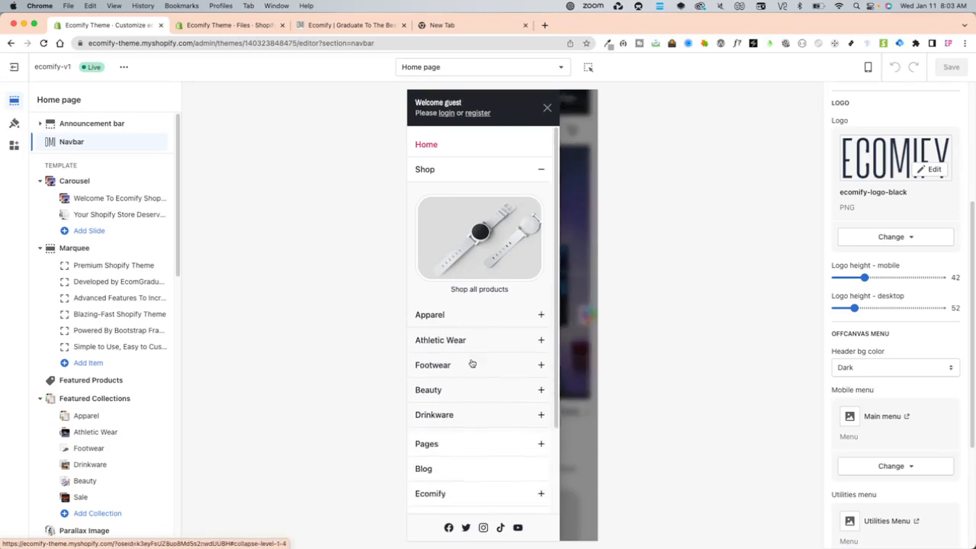
left_click(488, 342)
left_click(488, 344)
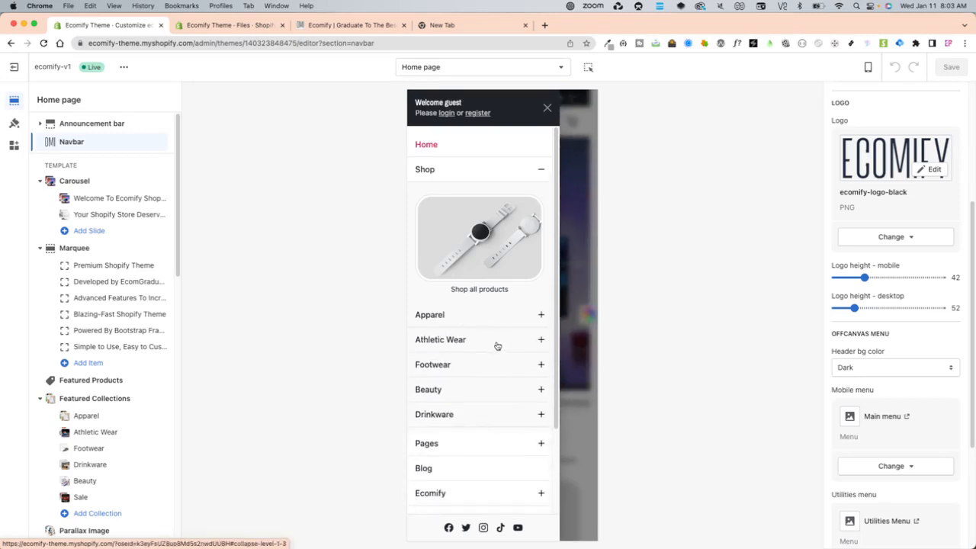
left_click(492, 342)
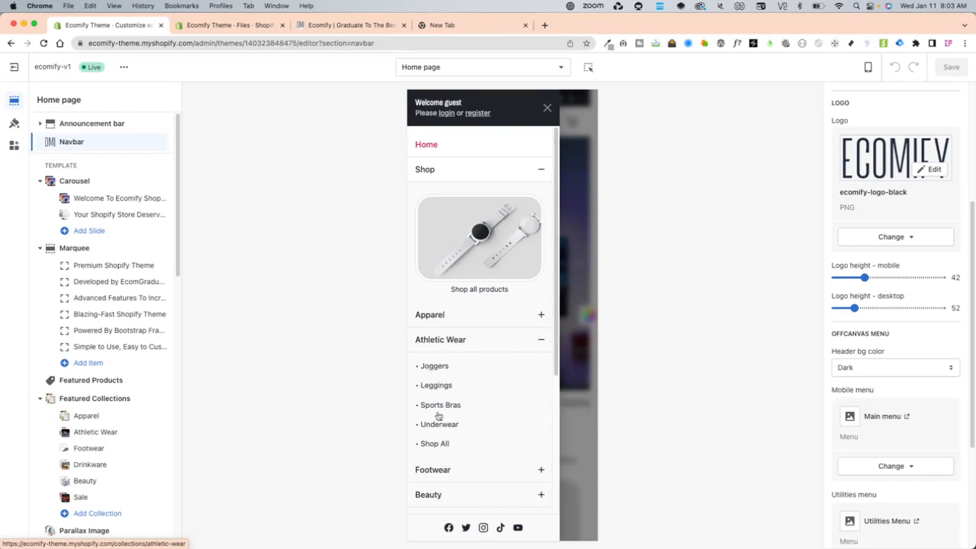
left_click(485, 340)
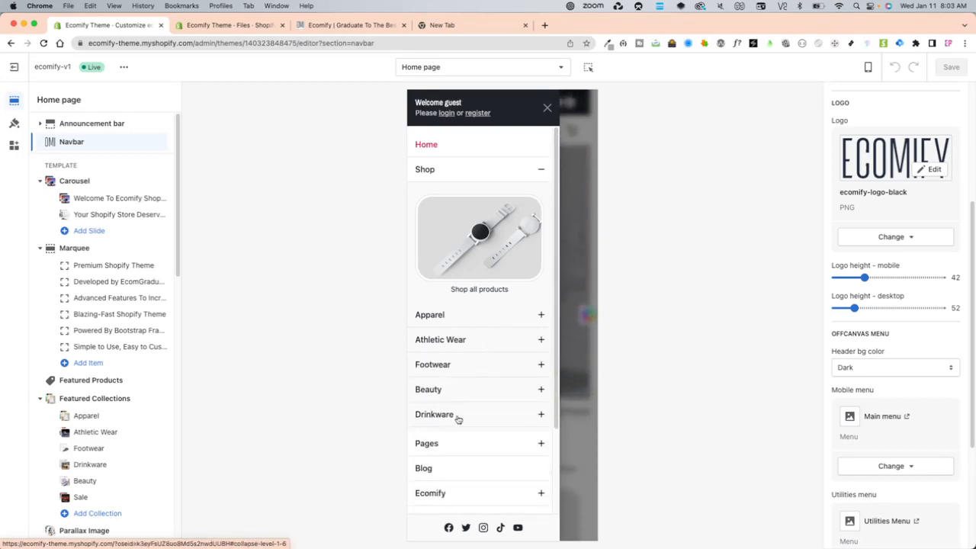
scroll(461, 423, "down", 1)
left_click(515, 410)
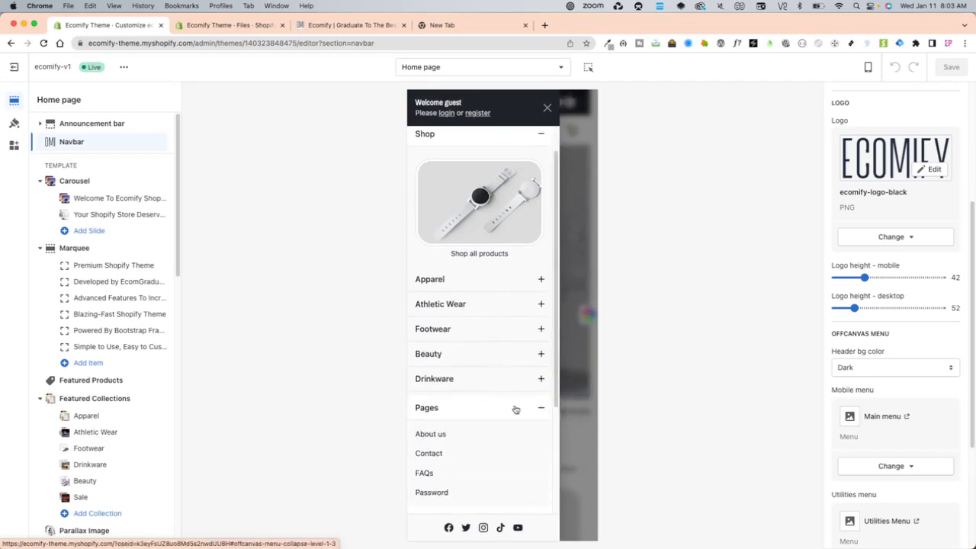
left_click(513, 407)
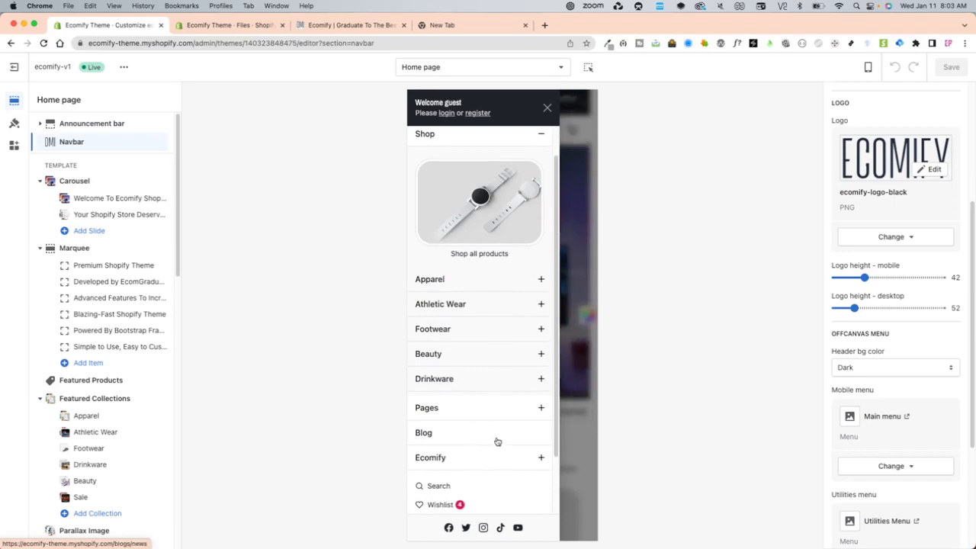
scroll(478, 434, "down", 1)
scroll(868, 419, "down", 1)
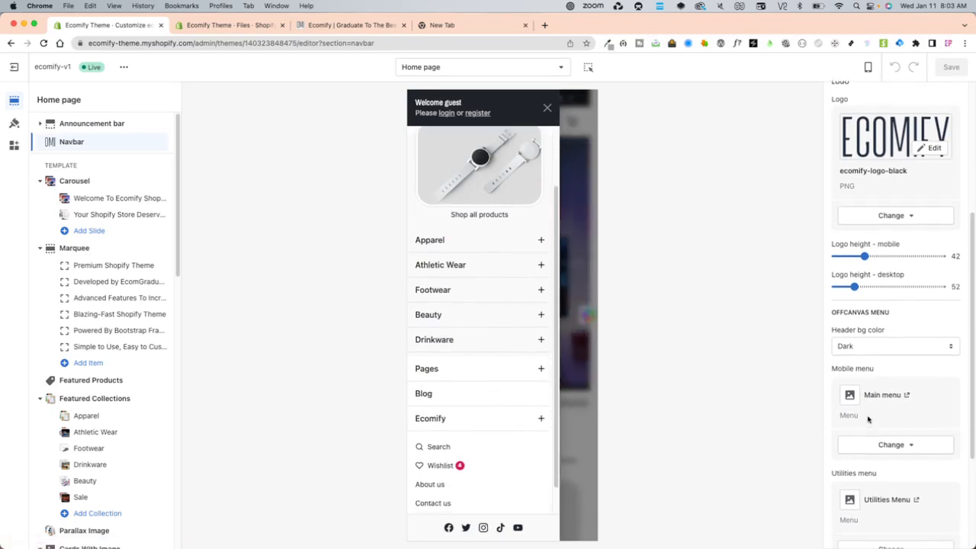
scroll(903, 375, "up", 5)
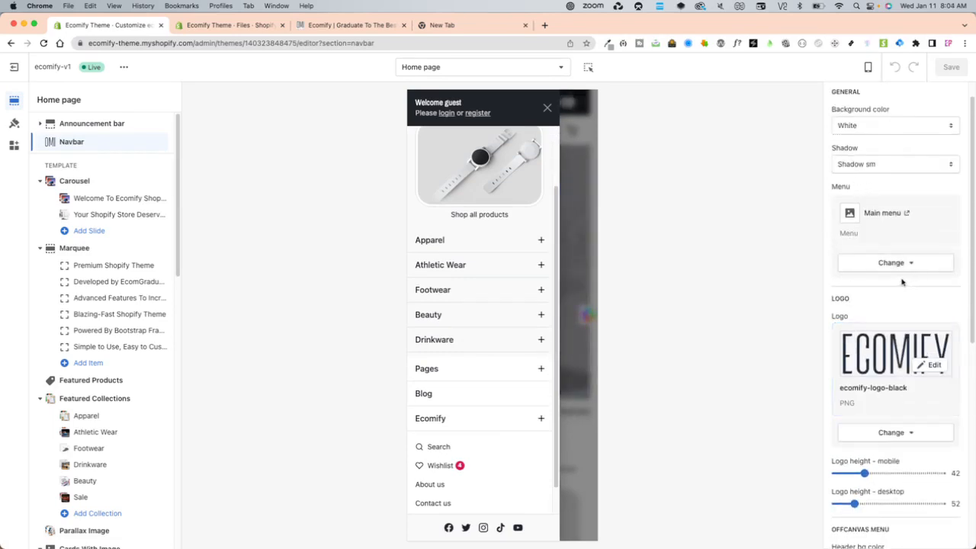
scroll(877, 344, "down", 5)
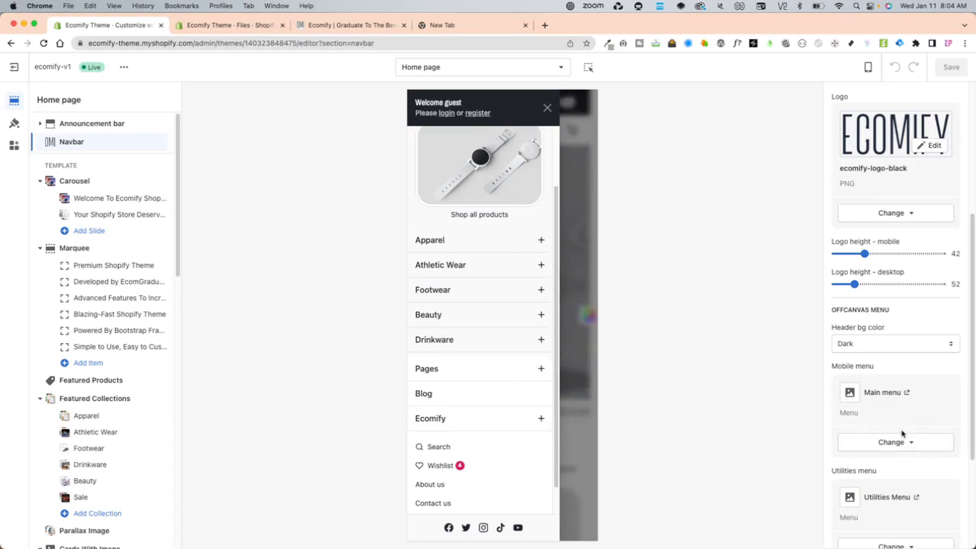
scroll(483, 396, "down", 2)
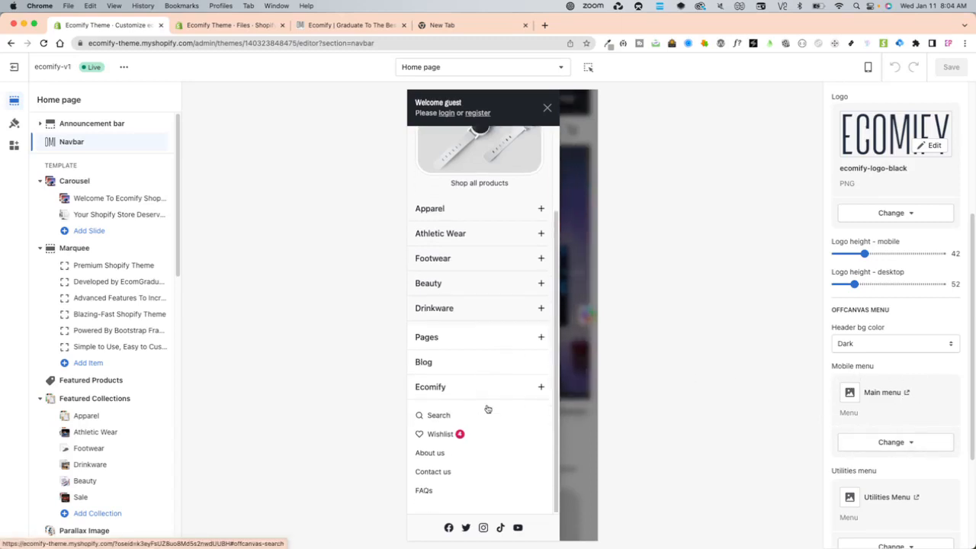
scroll(900, 468, "down", 2)
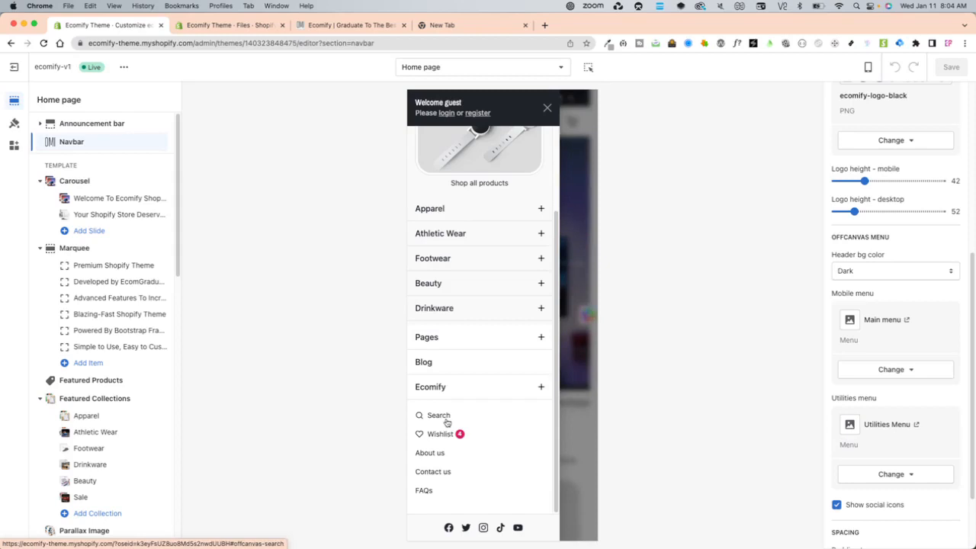
Open the Utilities Menu from the Shopify admin's online store navigation to view its menu items
left_click(229, 25)
left_click(352, 27)
left_click(456, 27)
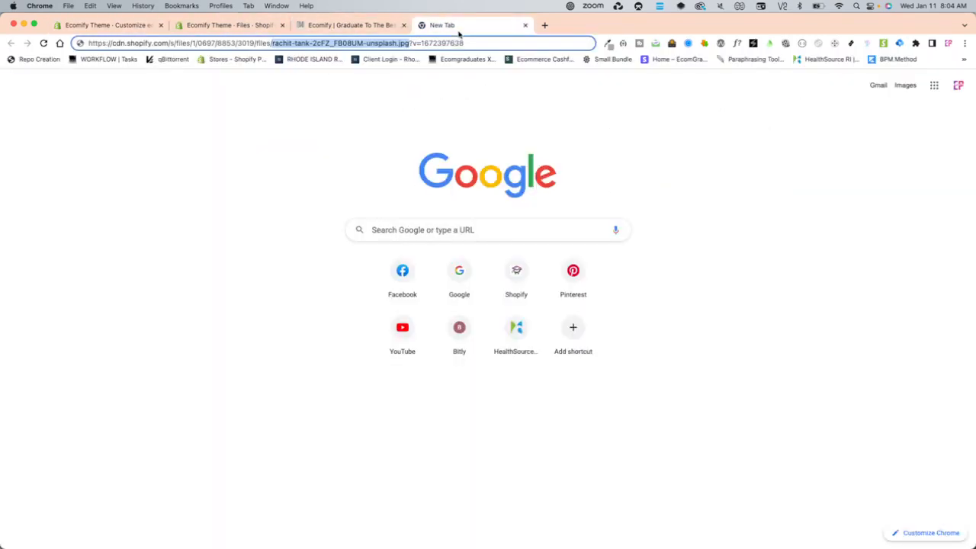
left_click(256, 28)
left_click(960, 80)
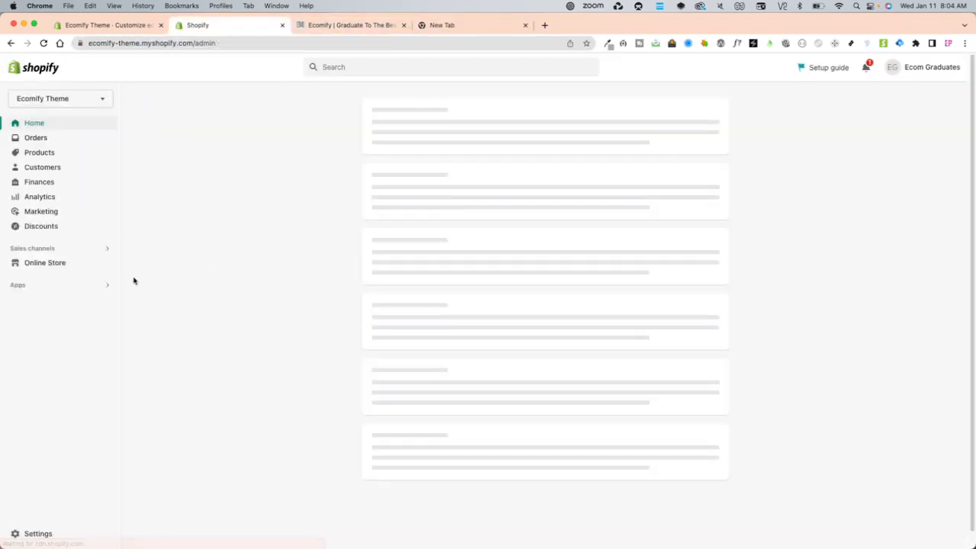
left_click(70, 264)
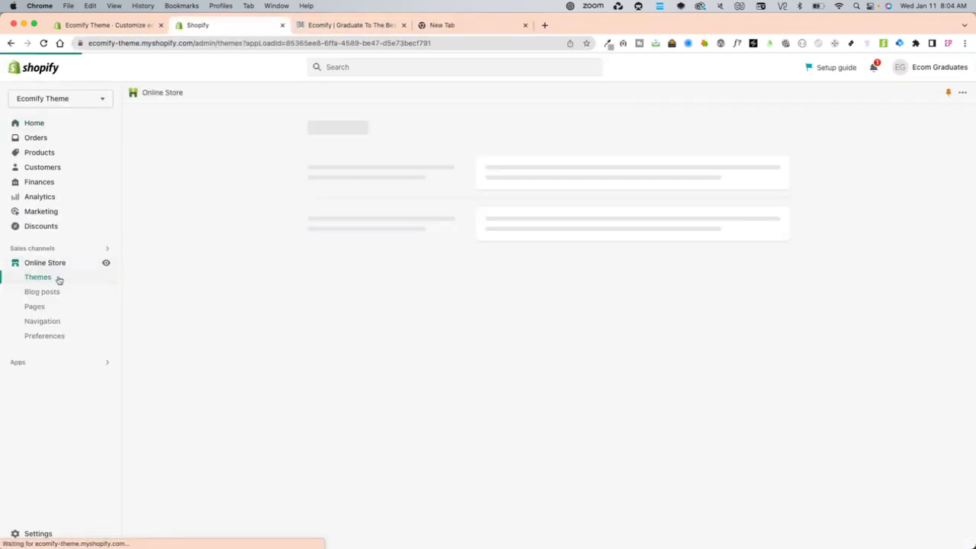
left_click(46, 321)
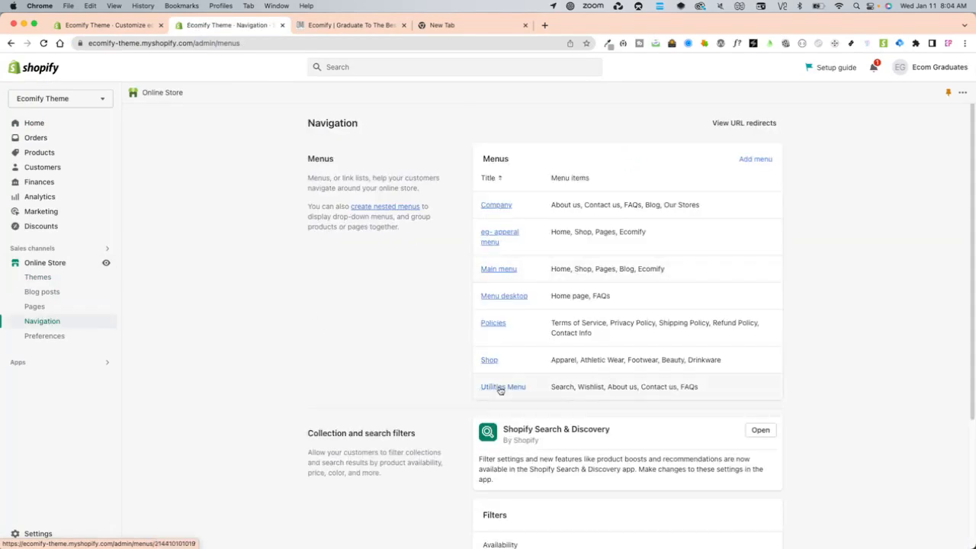
left_click(500, 388)
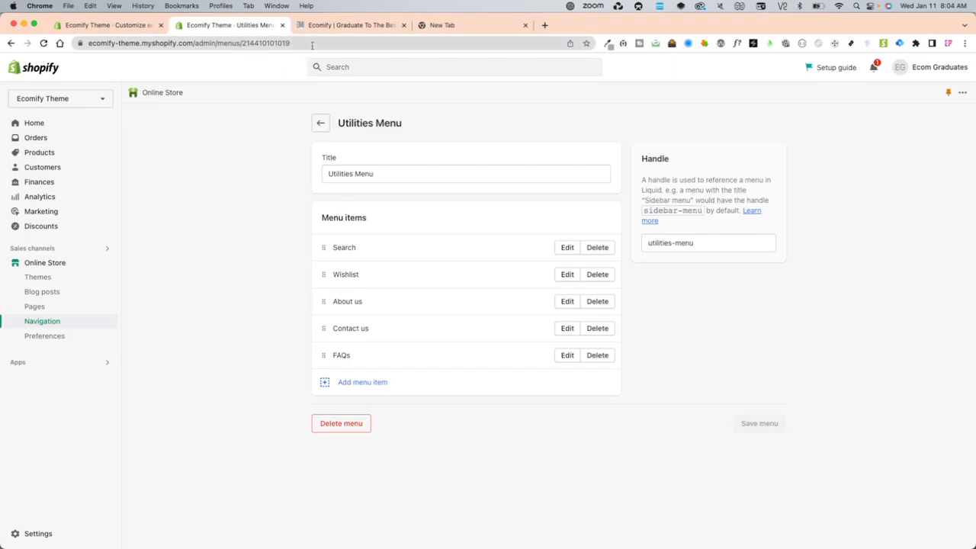
Return to the theme editor and compare the offcanvas menu's utility links with the Utilities menu setting
left_click(327, 26)
left_click(125, 27)
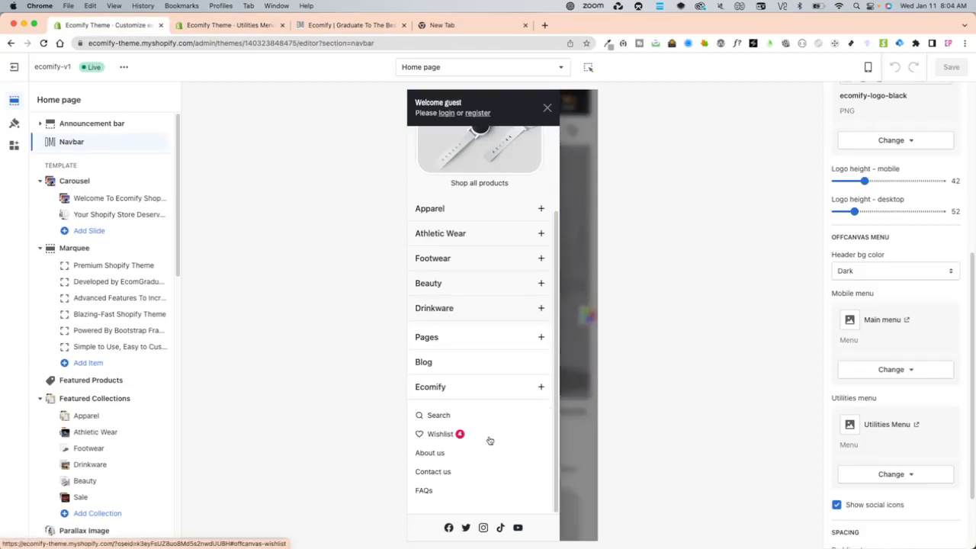
scroll(481, 472, "up", 1)
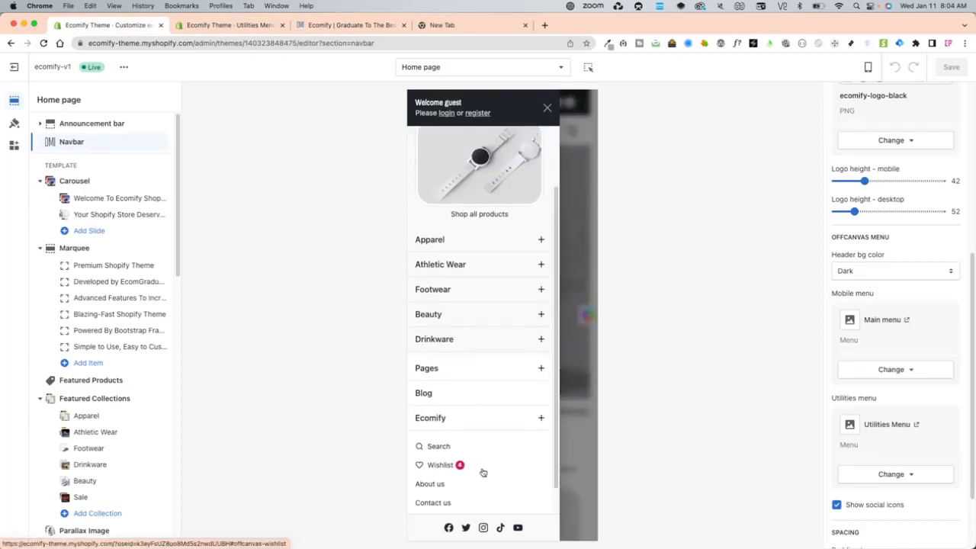
scroll(483, 471, "down", 1)
scroll(846, 503, "down", 2)
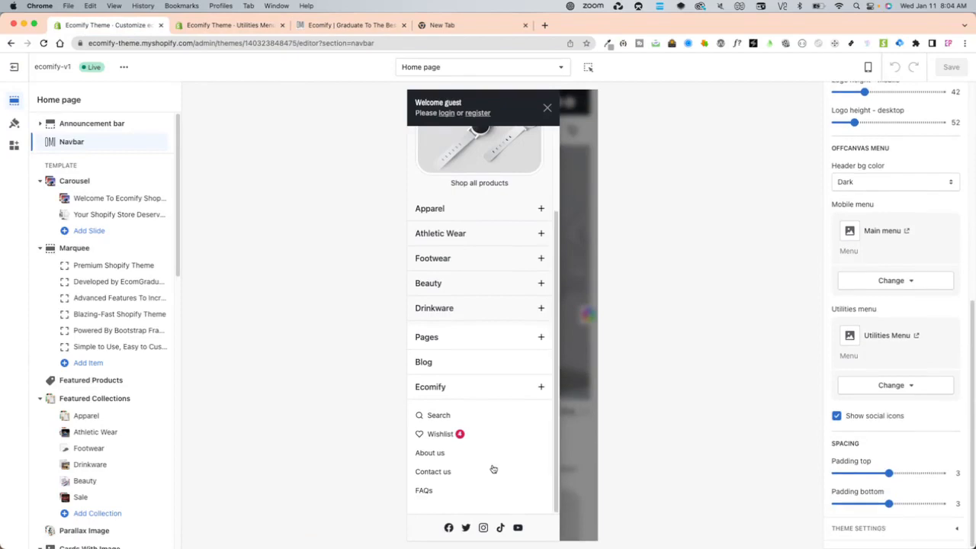
Remove the utilities menu and disable the social icons in the Navbar section, and check the offcanvas menu in the preview
left_click(895, 386)
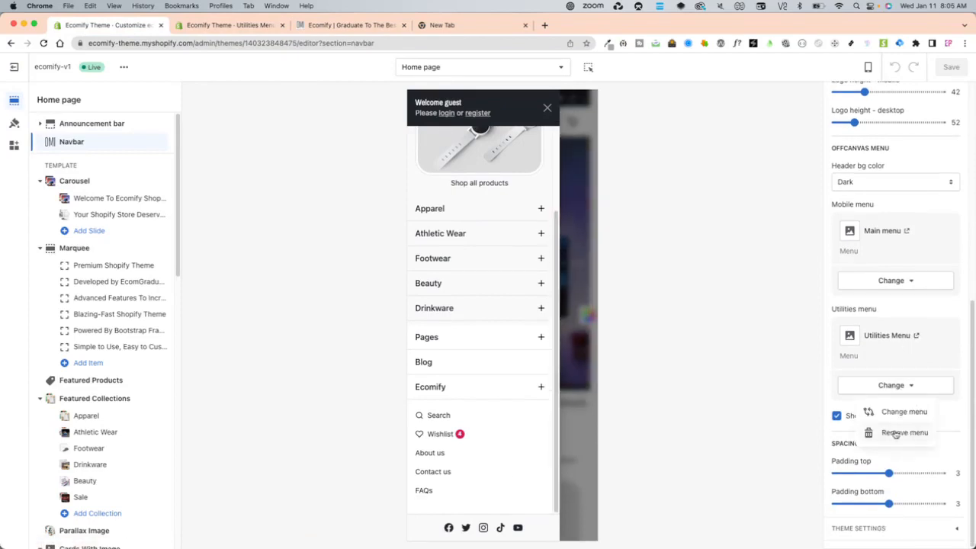
left_click(884, 431)
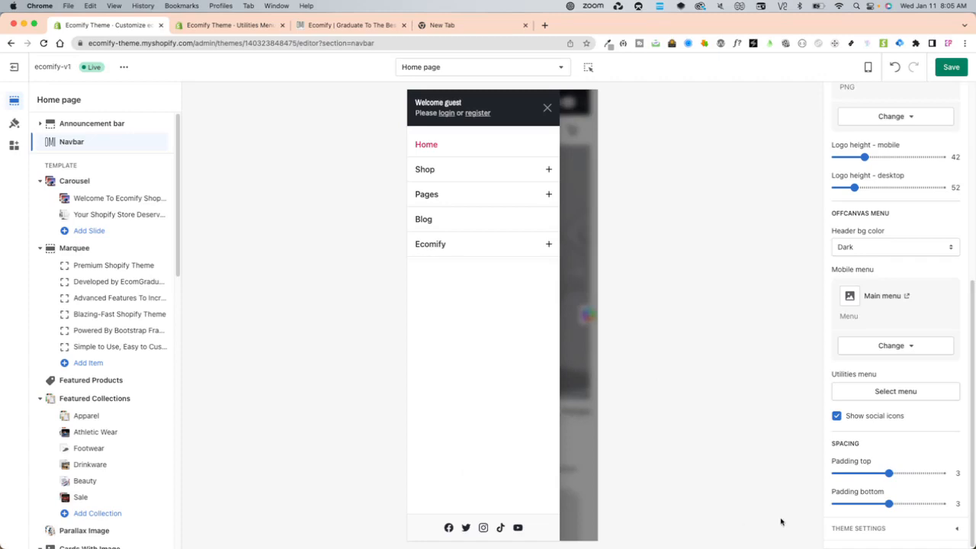
left_click(863, 421)
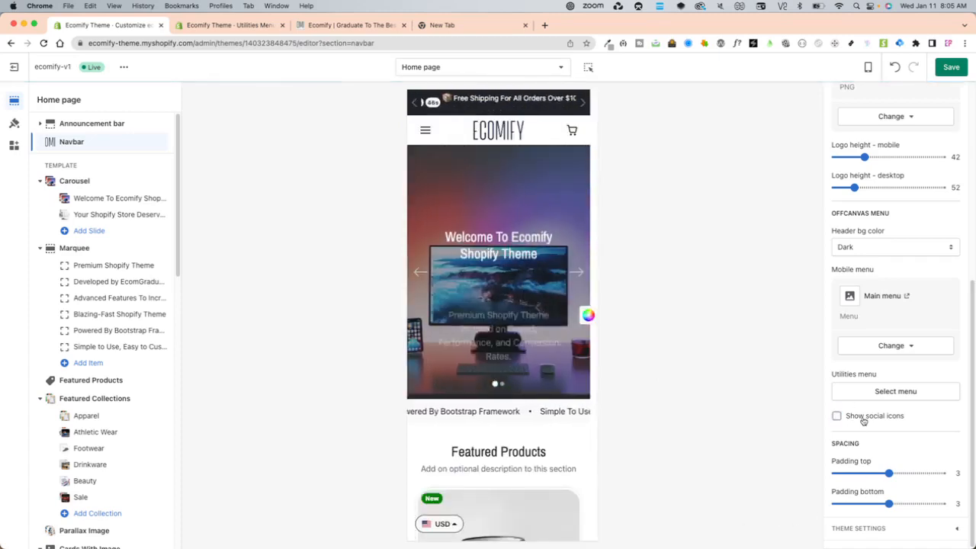
left_click(426, 123)
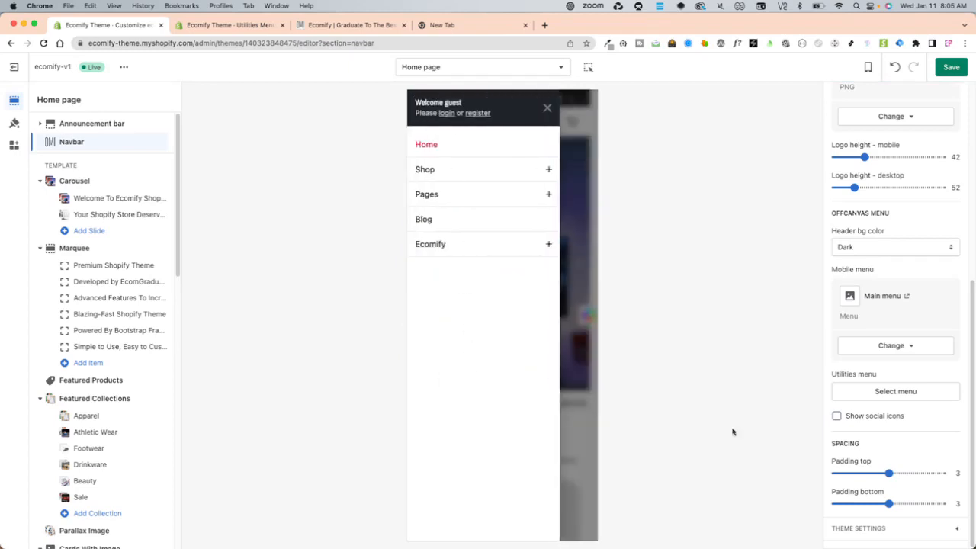
Re-enable the social icons, assign Utilities Menu as the Navbar's utilities menu, and reopen the offcanvas menu in the preview
left_click(858, 421)
left_click(893, 390)
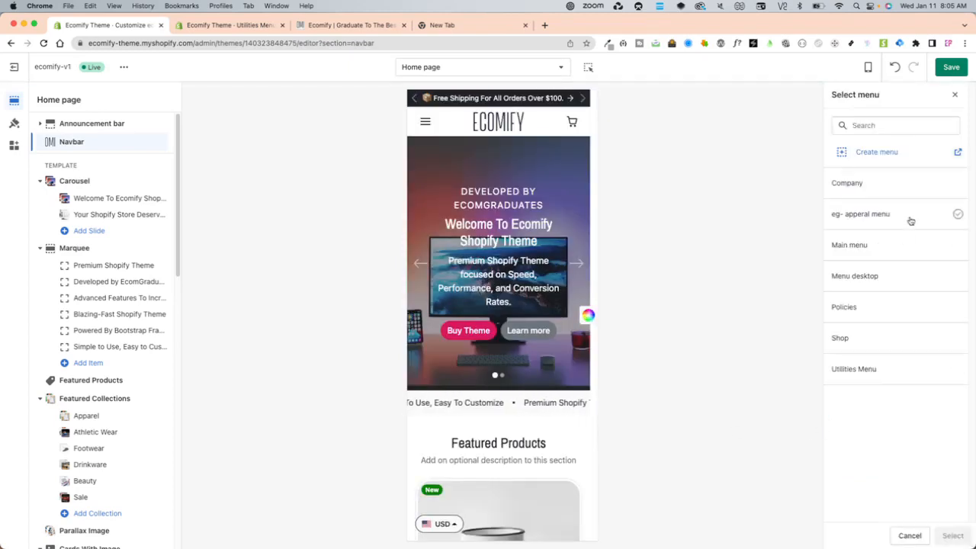
left_click(862, 370)
left_click(950, 535)
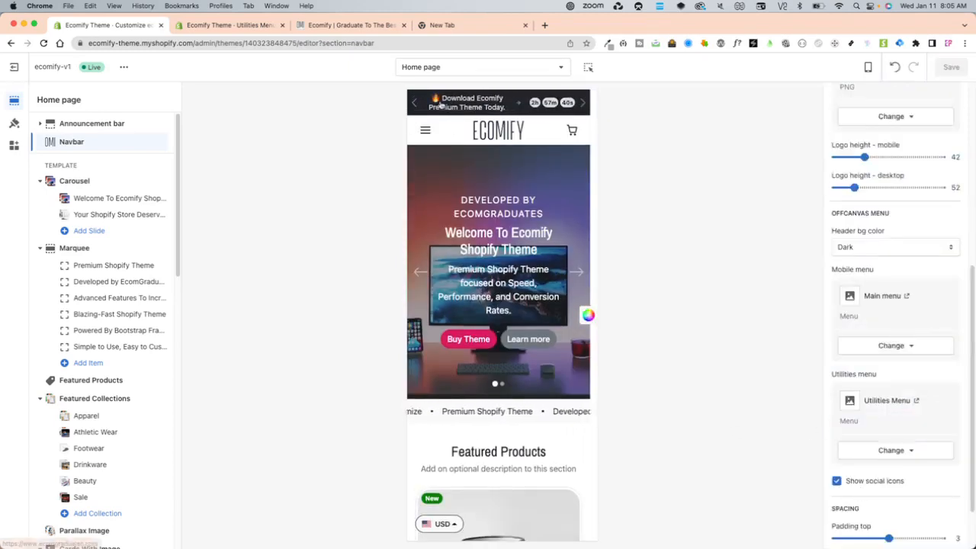
left_click(425, 131)
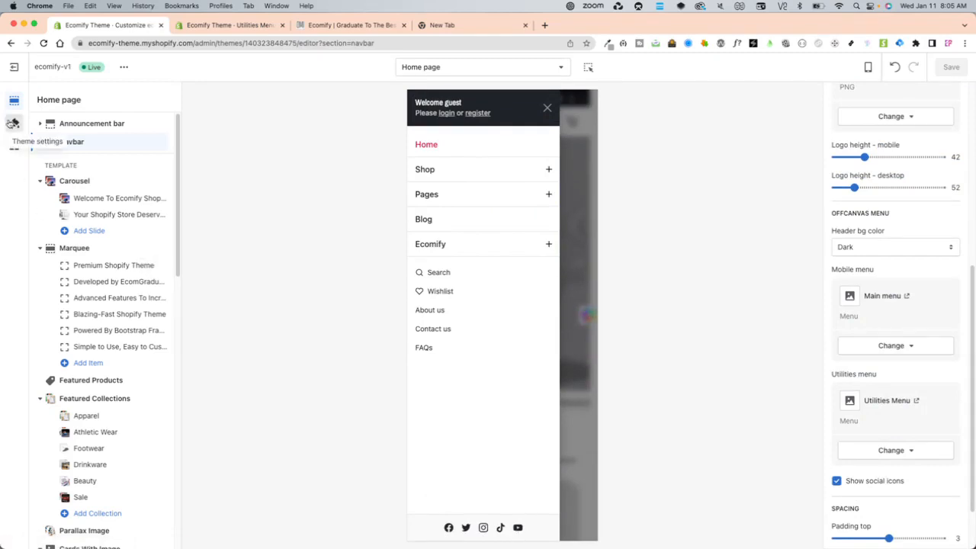
Examine the social media URL fields in the theme settings, and return to the Navbar section settings
left_click(13, 123)
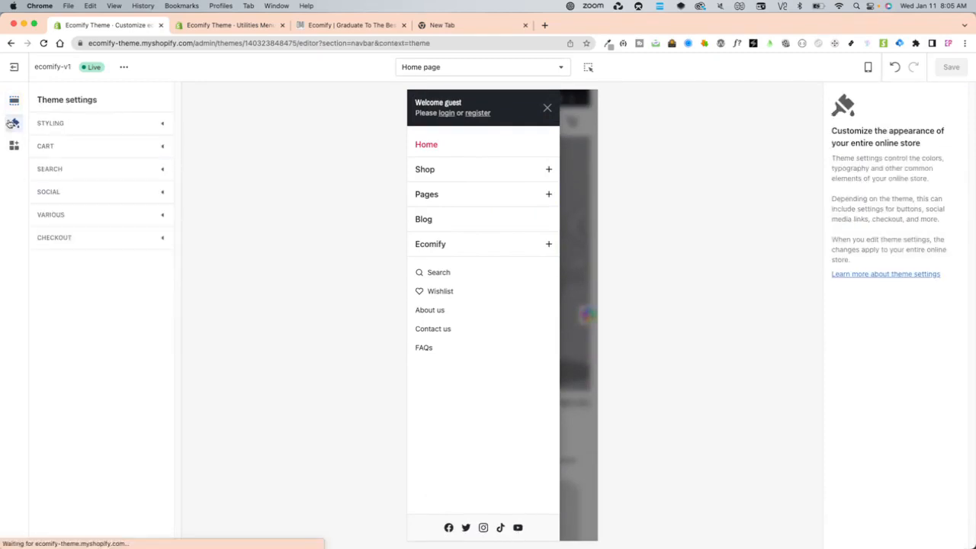
left_click(52, 194)
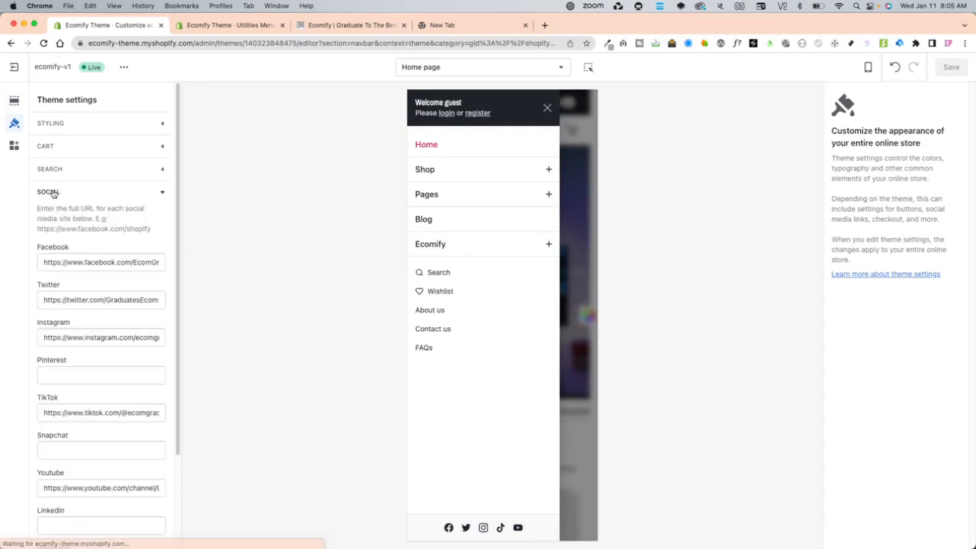
scroll(100, 258, "down", 1)
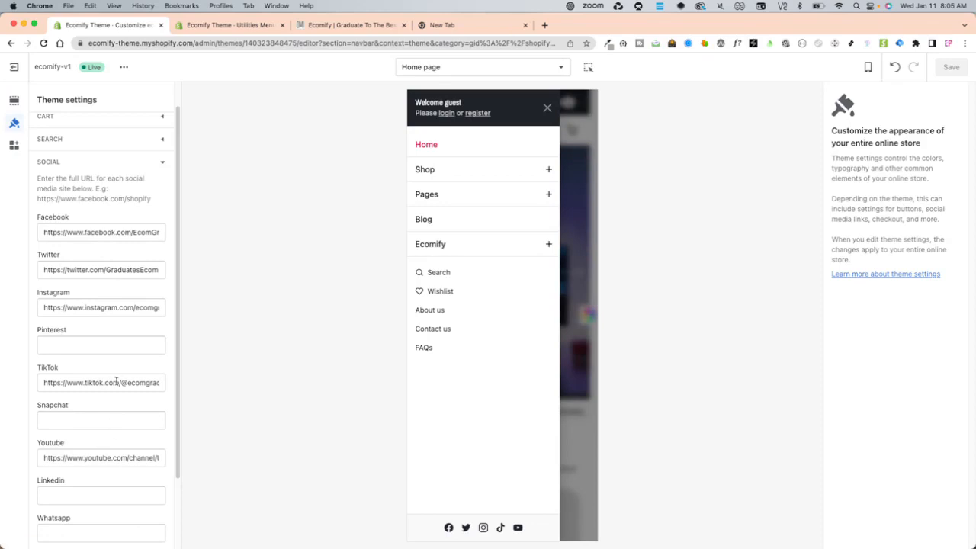
scroll(118, 396, "down", 3)
scroll(96, 347, "up", 3)
left_click(14, 100)
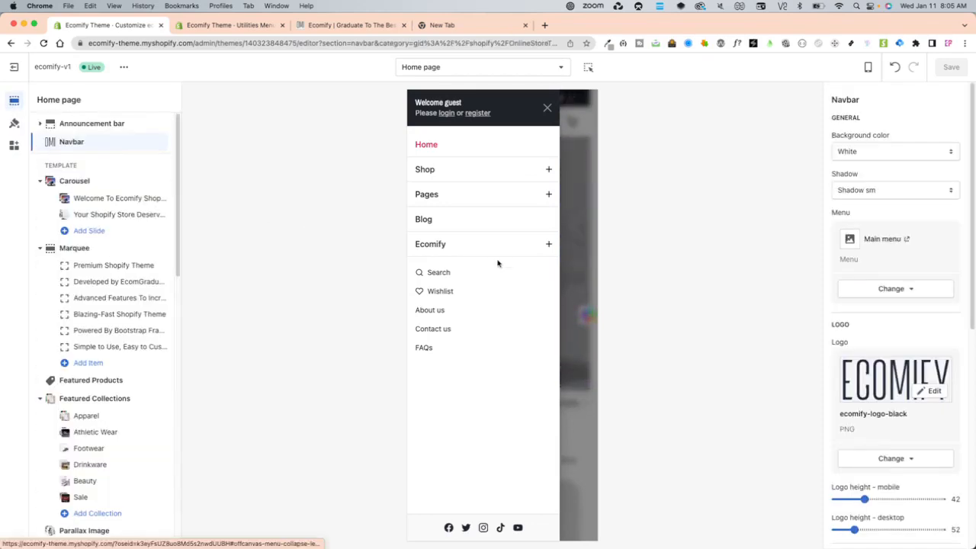